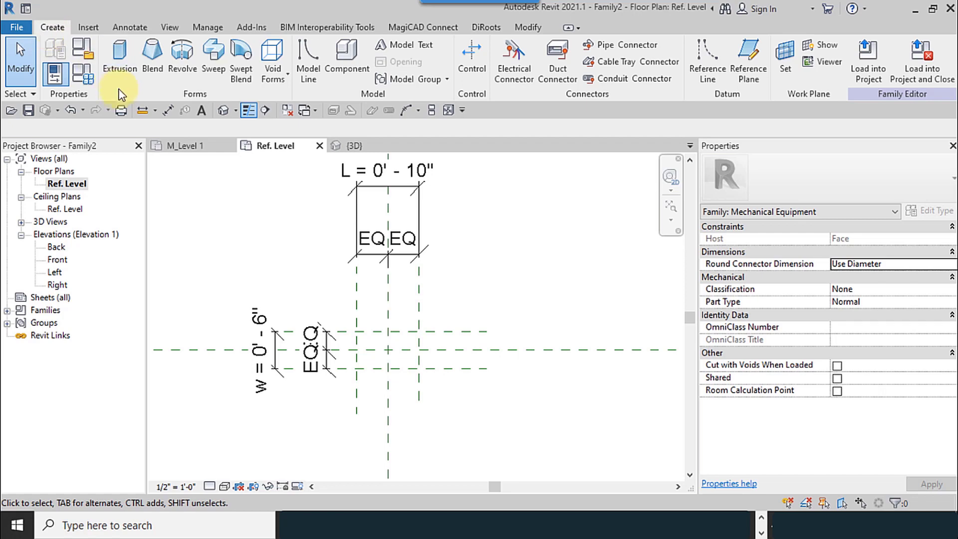
- Start an extrusion and sketch a 0'-10" by 0'-6" rectangle snapped to the outer reference plane intersections
click(120, 67)
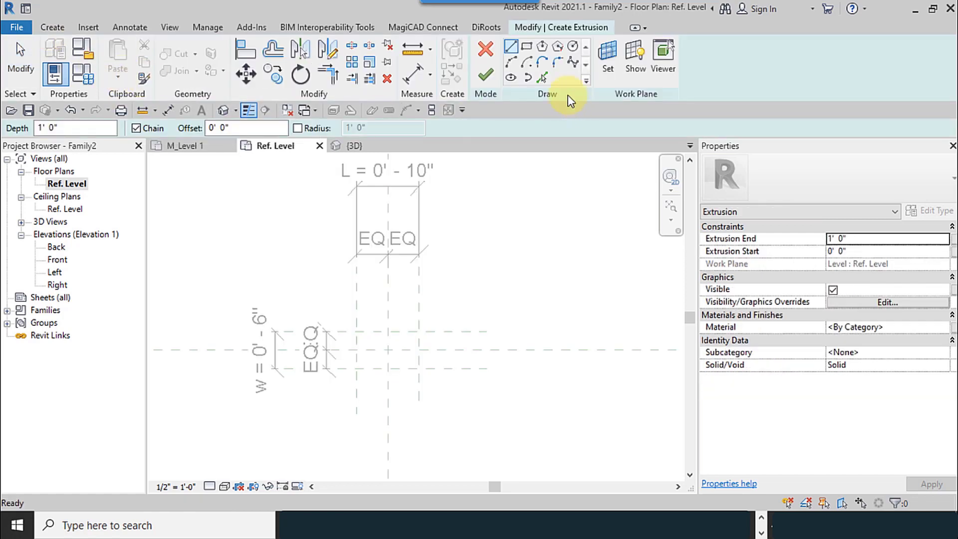
click(526, 49)
scroll(374, 399, up, 4)
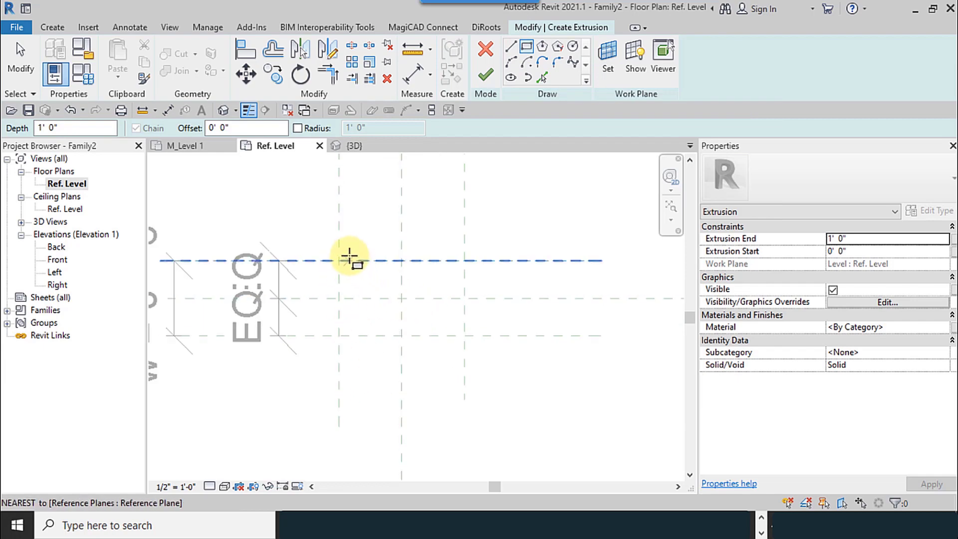
click(339, 260)
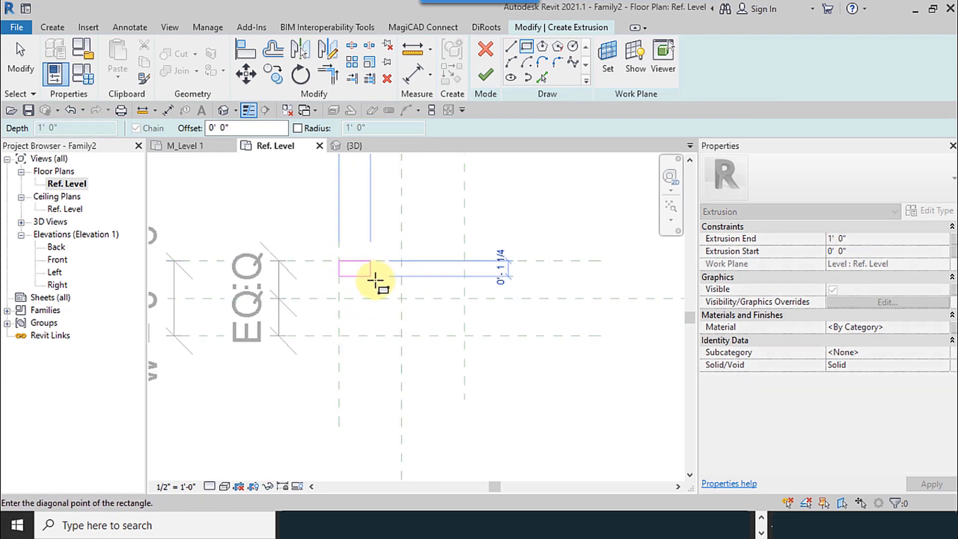
click(464, 335)
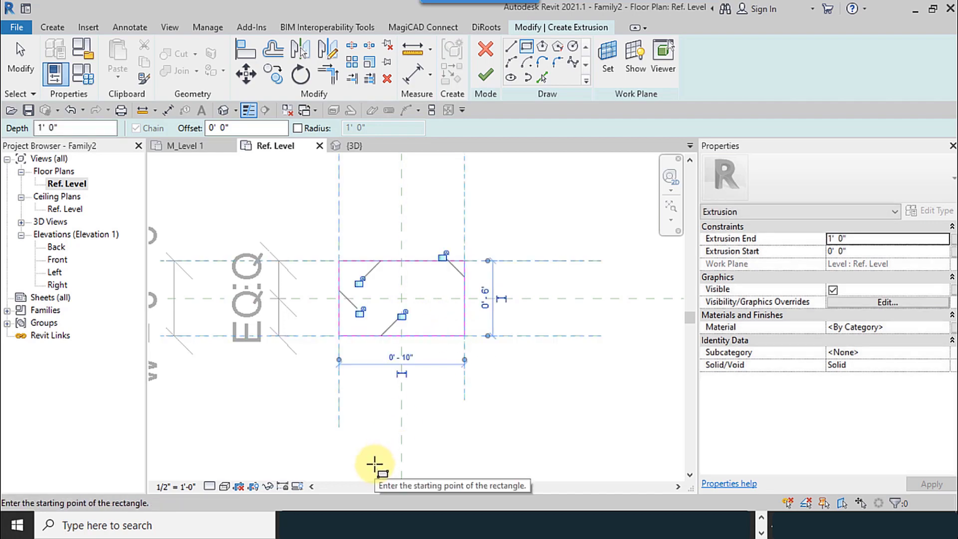
- Lock all four sides of the rectangle to their reference planes
click(359, 282)
click(402, 314)
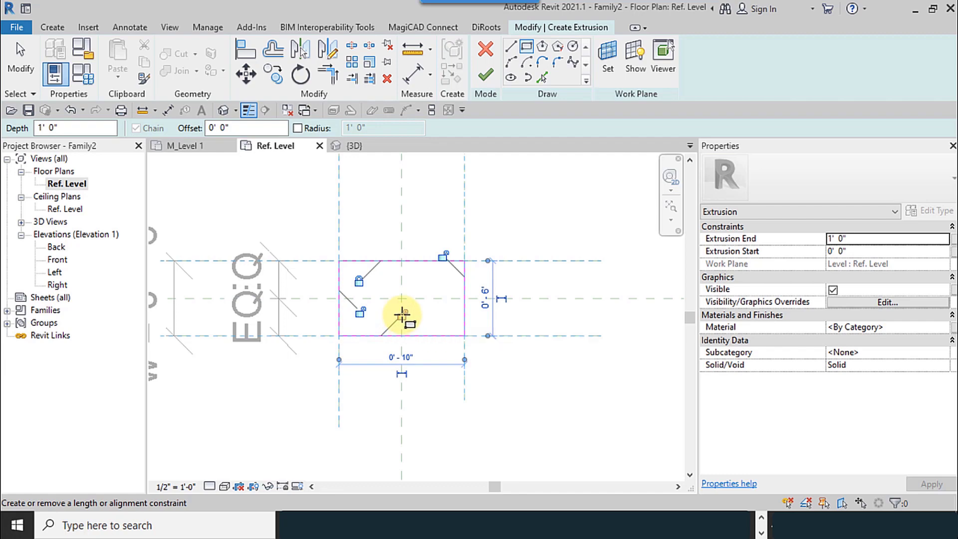
click(442, 255)
click(360, 308)
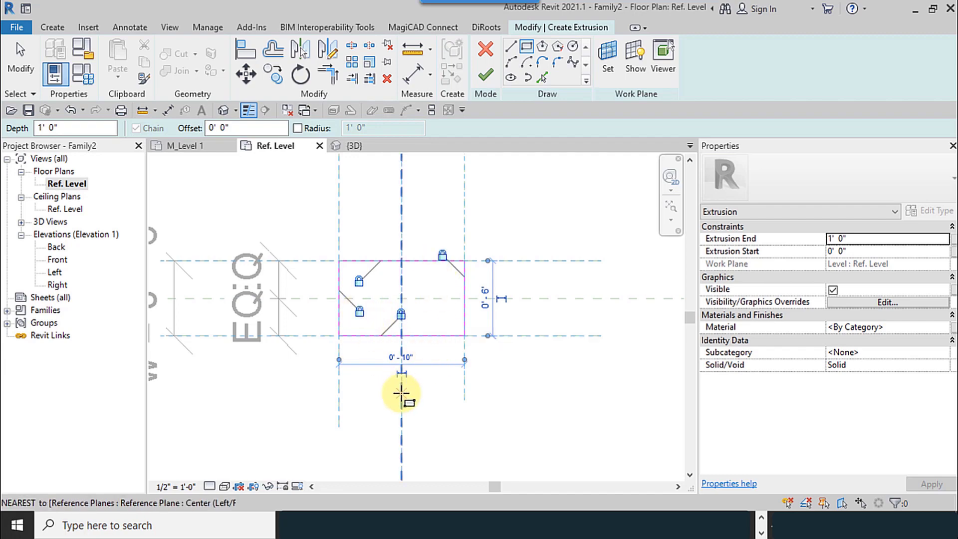
- Undo the alignment locks and the rectangle while staying in the extrusion sketch
click(73, 110)
click(73, 111)
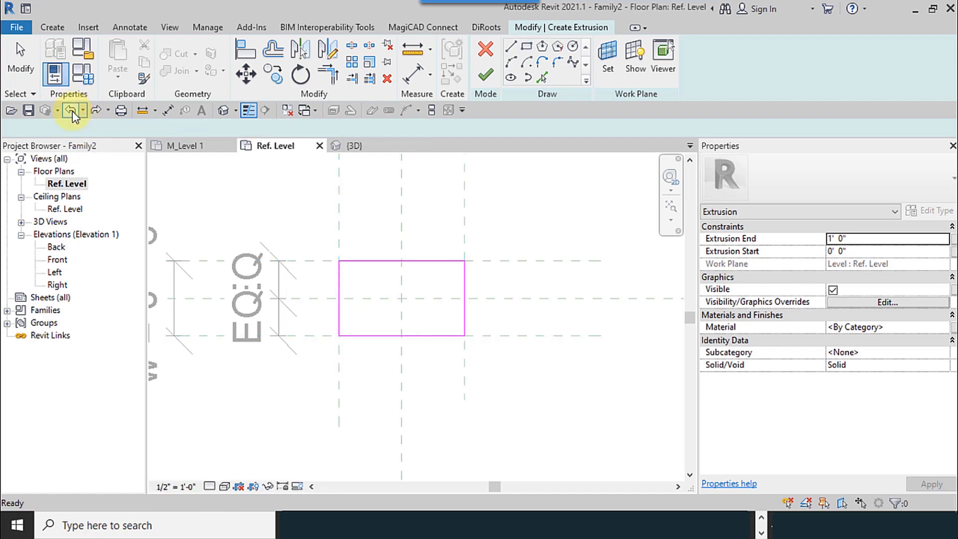
click(71, 111)
click(70, 113)
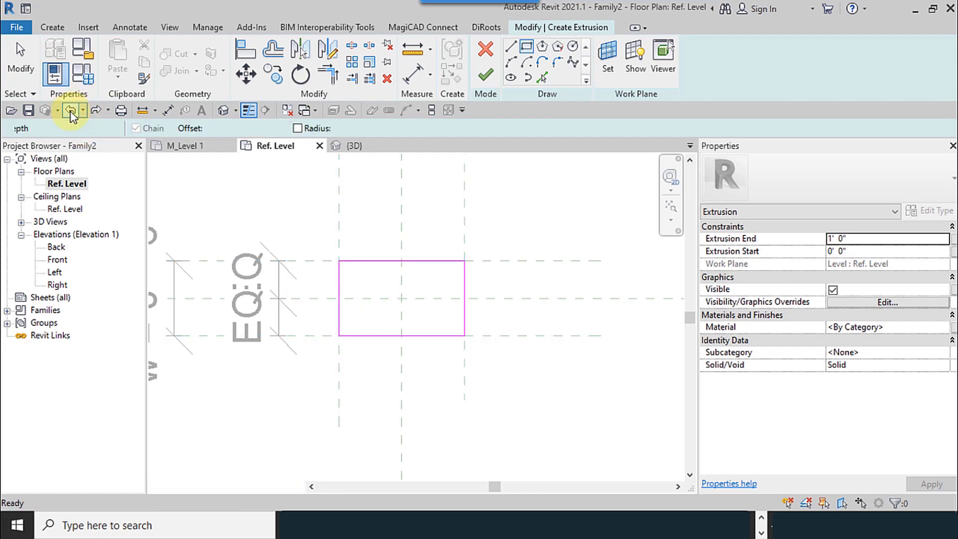
click(16, 75)
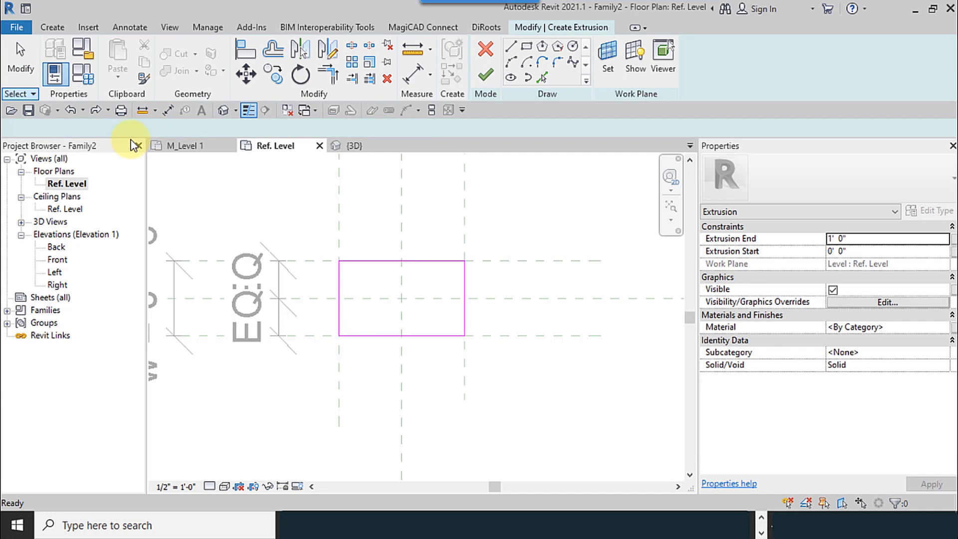
click(70, 110)
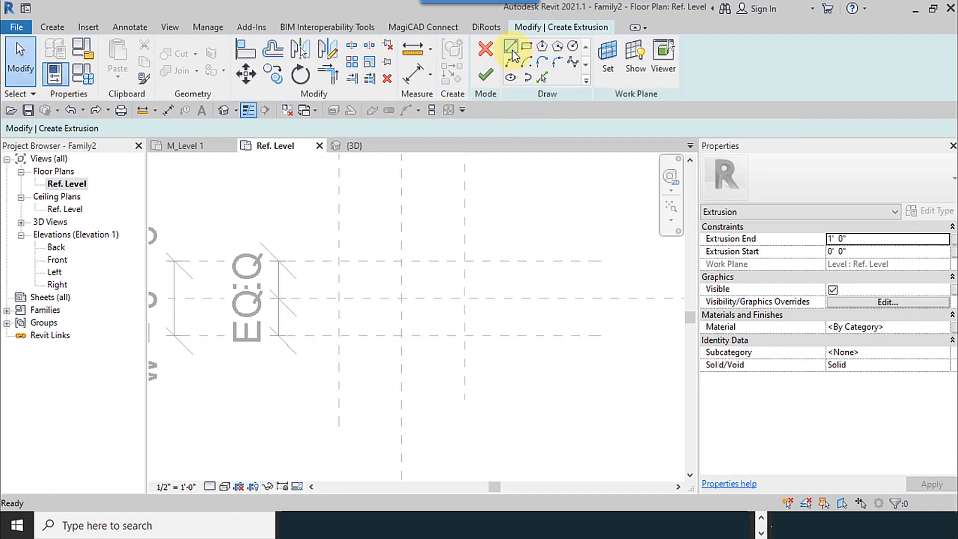
- Set up the Pick Lines tool with an extrusion depth of 0.2" and the Lock option enabled
click(543, 78)
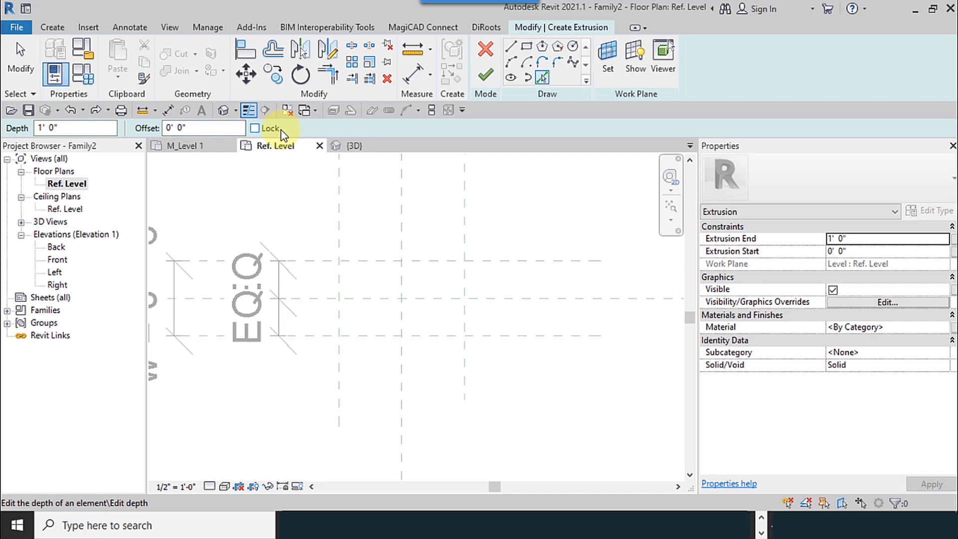
drag(82, 131, 36, 128)
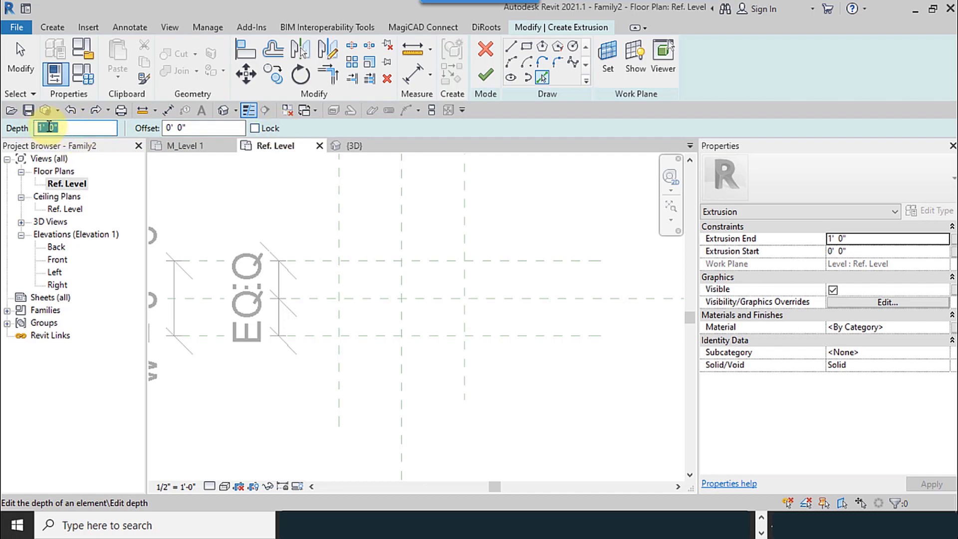
click(54, 128)
drag(54, 128, 36, 128)
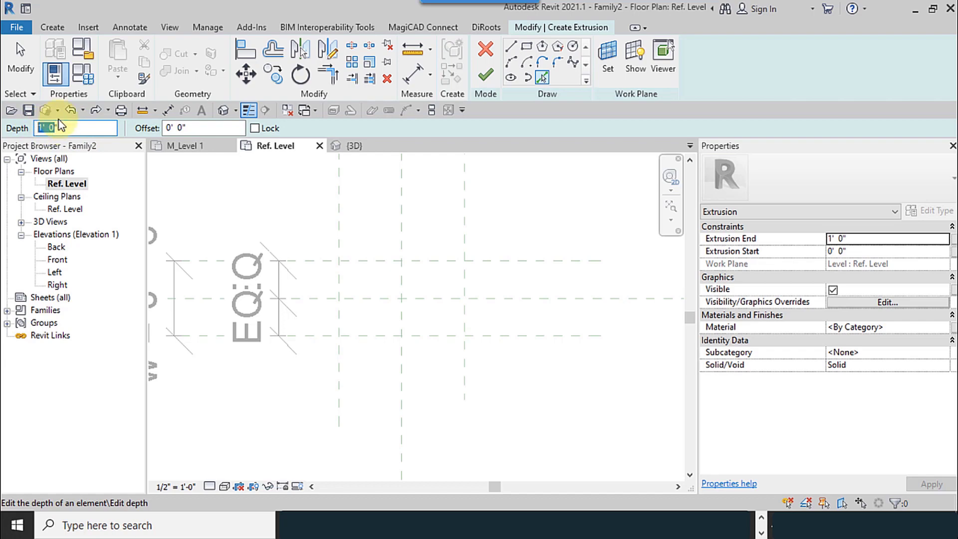
text(0.2")
click(181, 127)
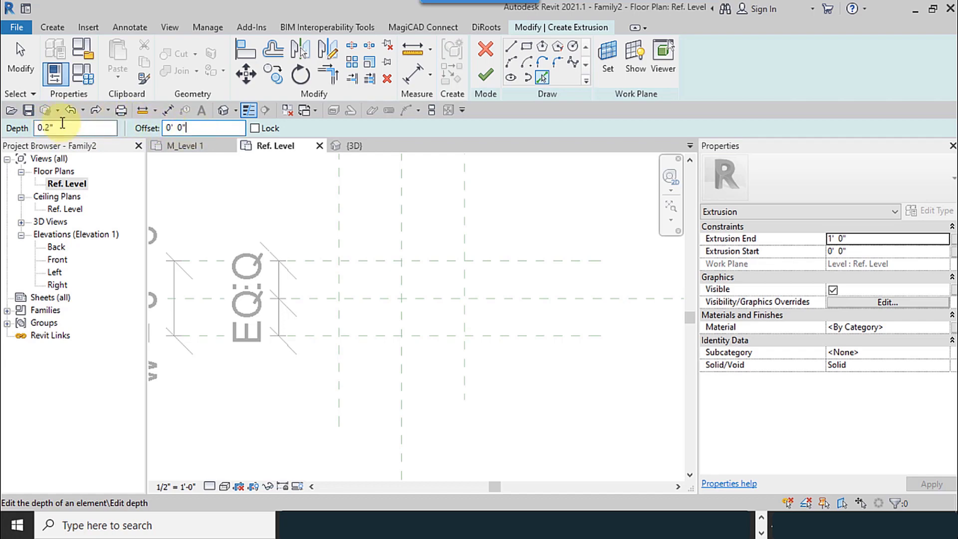
click(254, 128)
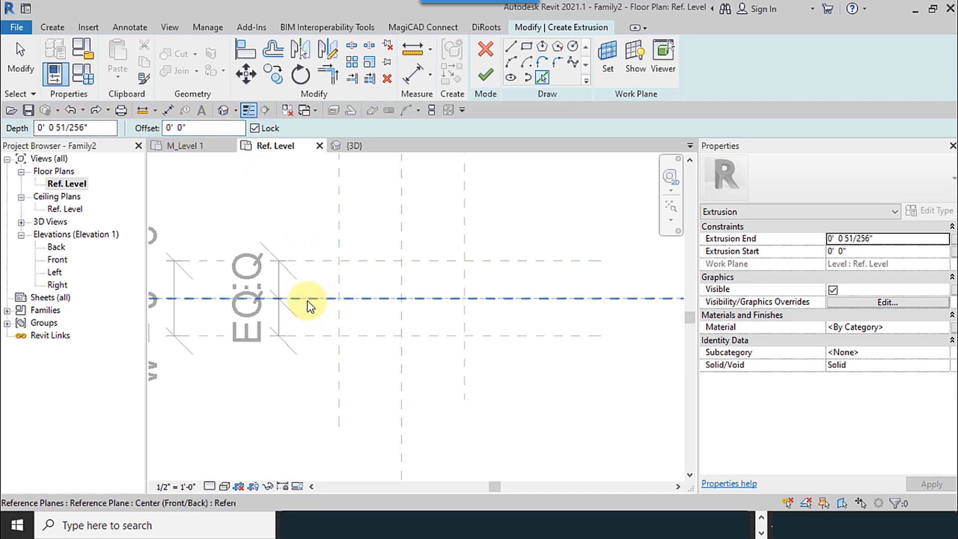
- Create locked sketch lines from the four outer reference planes that define the length and width
click(341, 279)
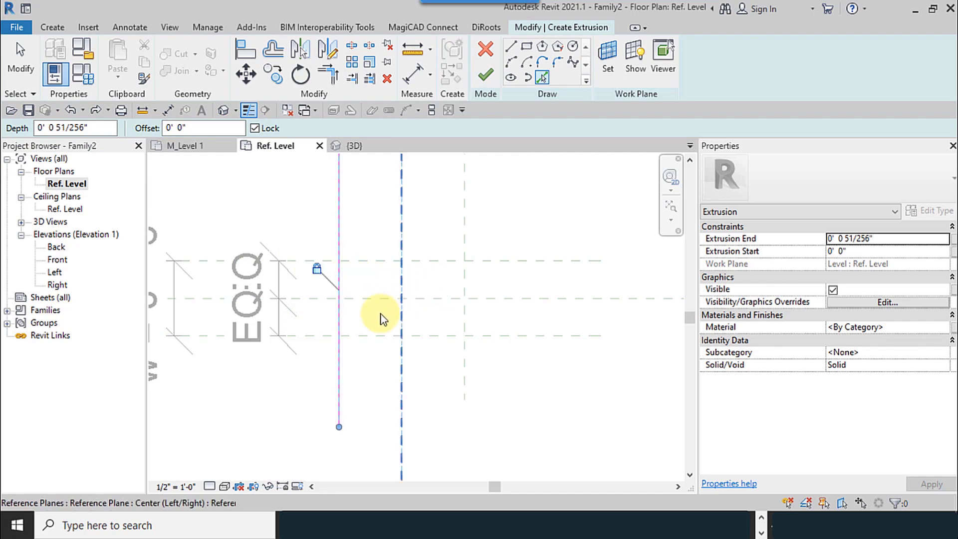
click(376, 261)
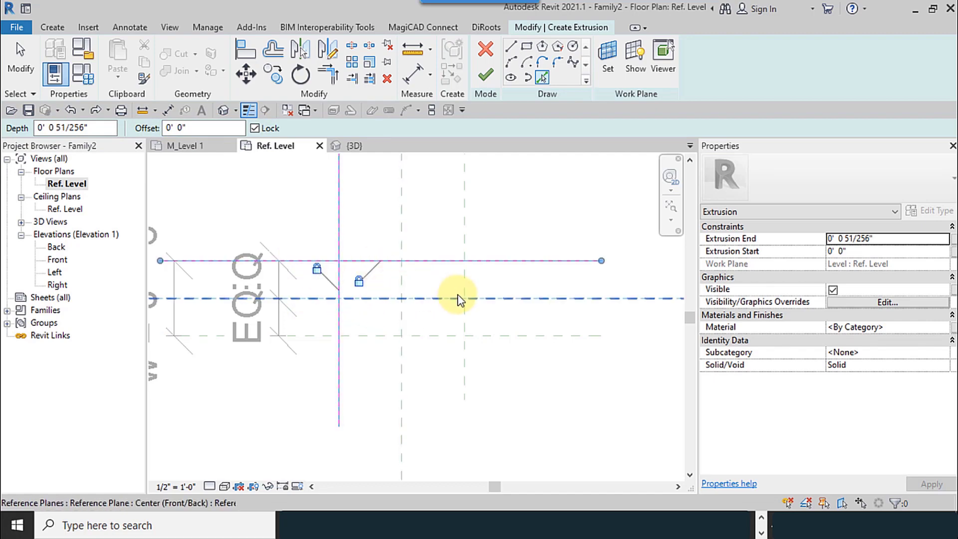
click(464, 296)
click(450, 337)
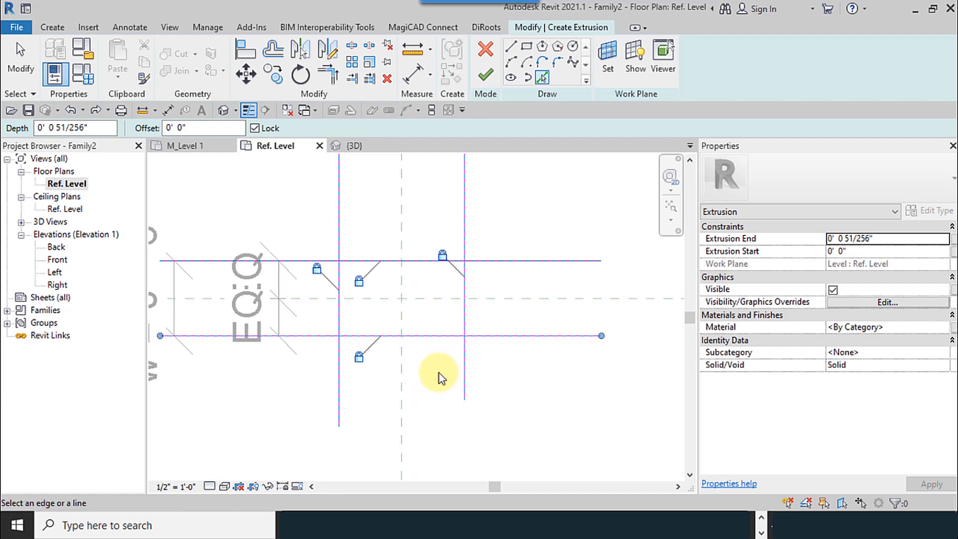
- Trim the four sketch lines to each other at the corners to form a closed rectangle
click(332, 80)
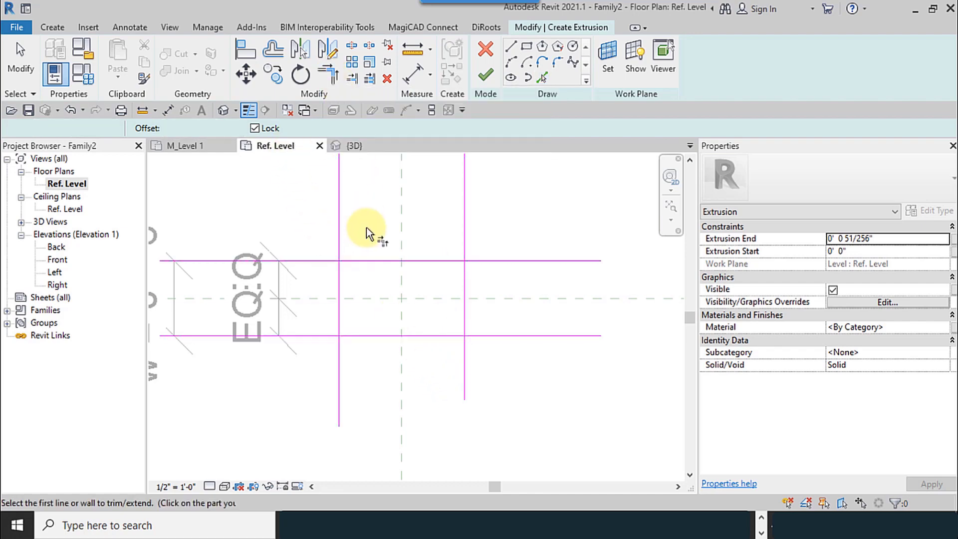
click(370, 260)
click(342, 284)
click(340, 310)
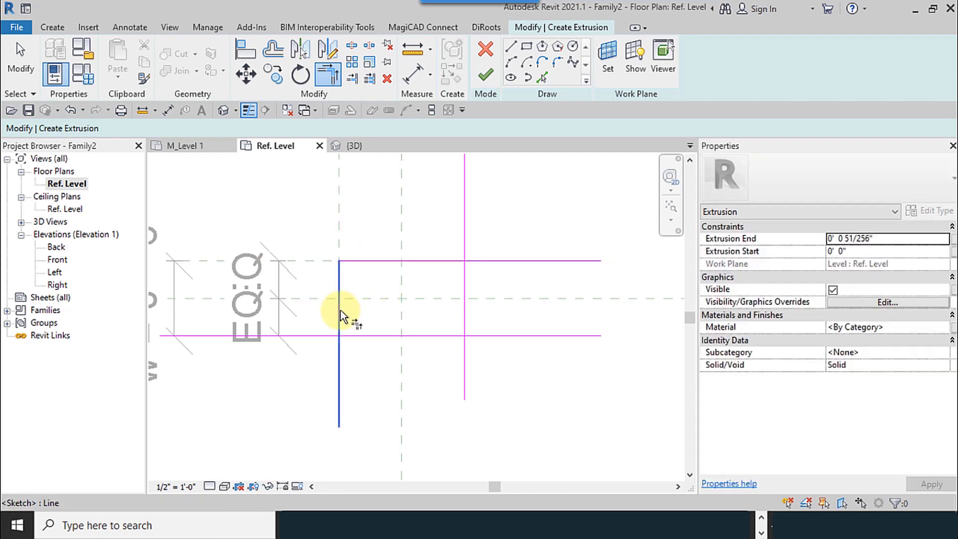
click(365, 336)
click(450, 336)
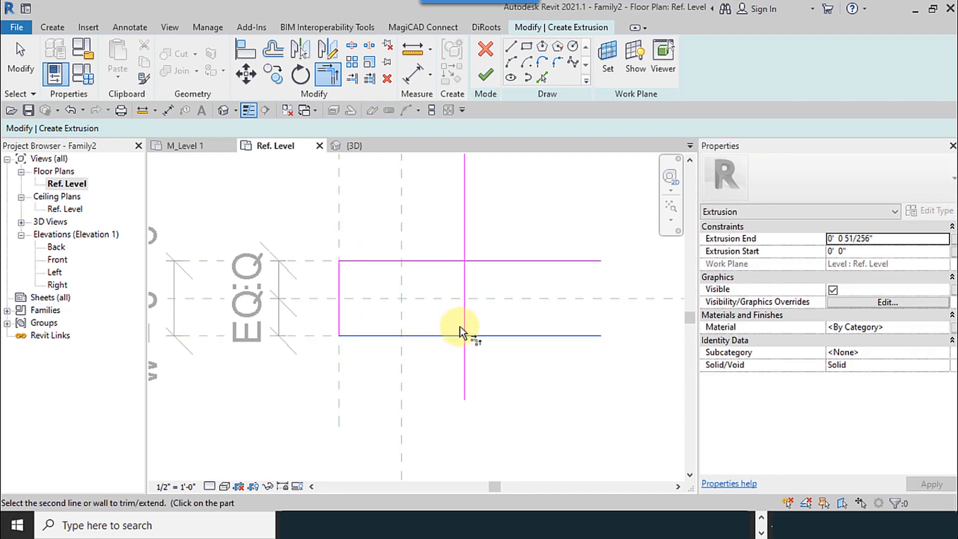
click(462, 326)
click(462, 298)
click(450, 262)
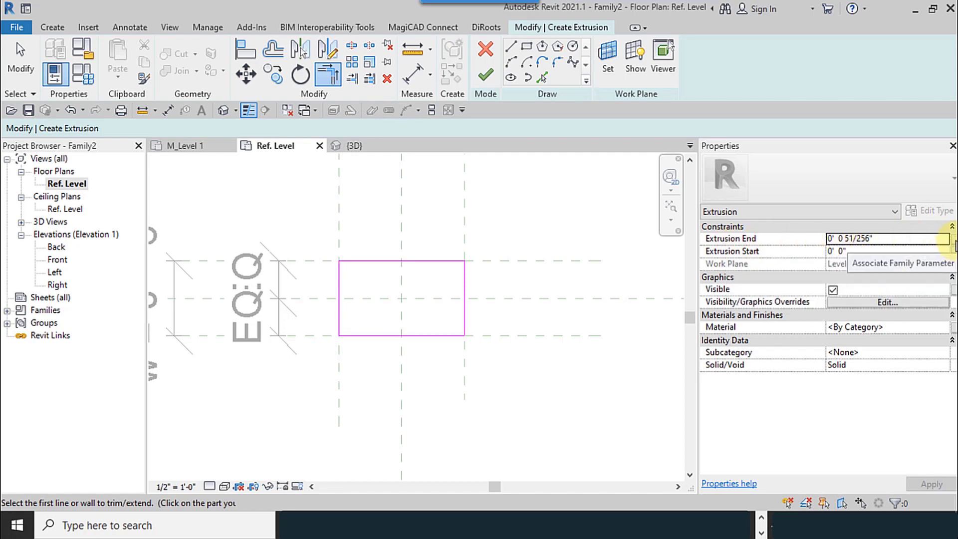
- Associate the Extrusion End with the family parameter t and finish the extrusion
click(953, 244)
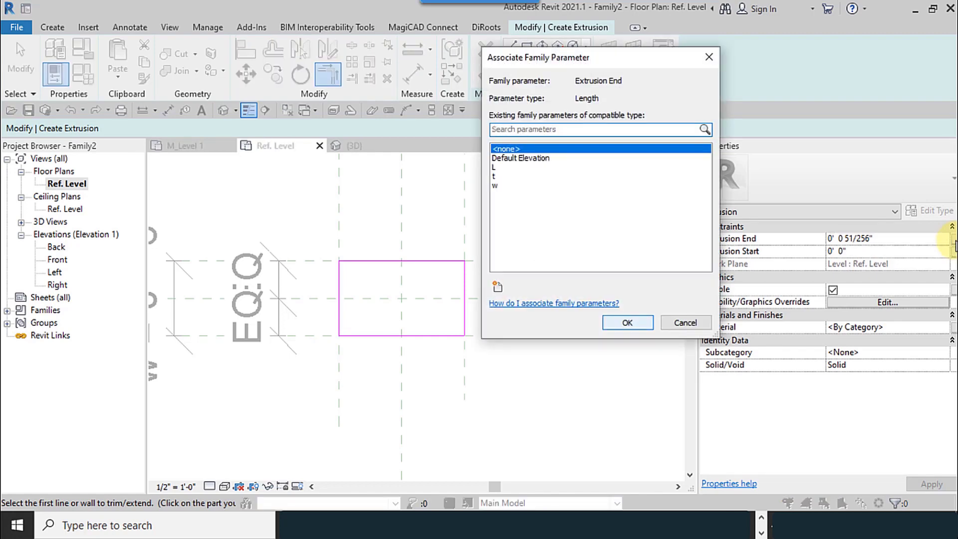
click(502, 177)
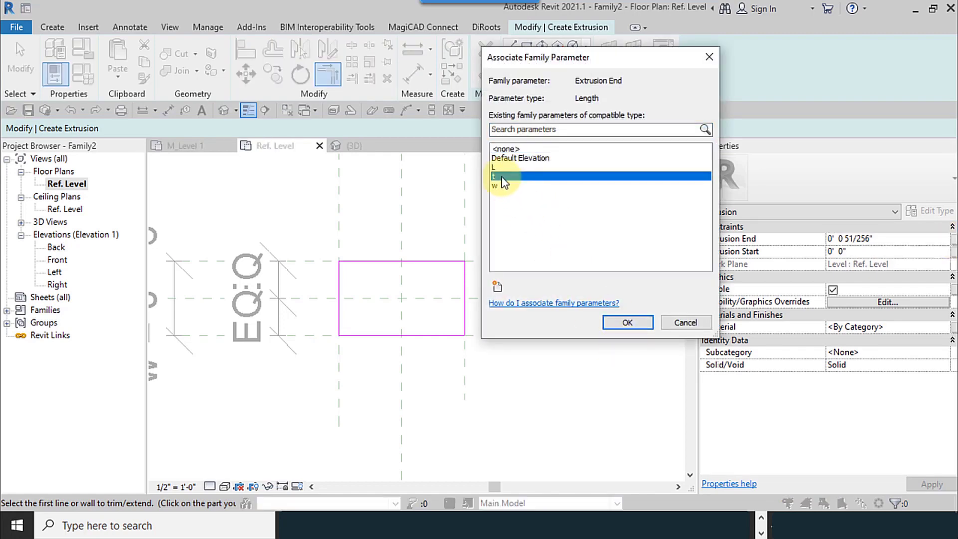
click(629, 324)
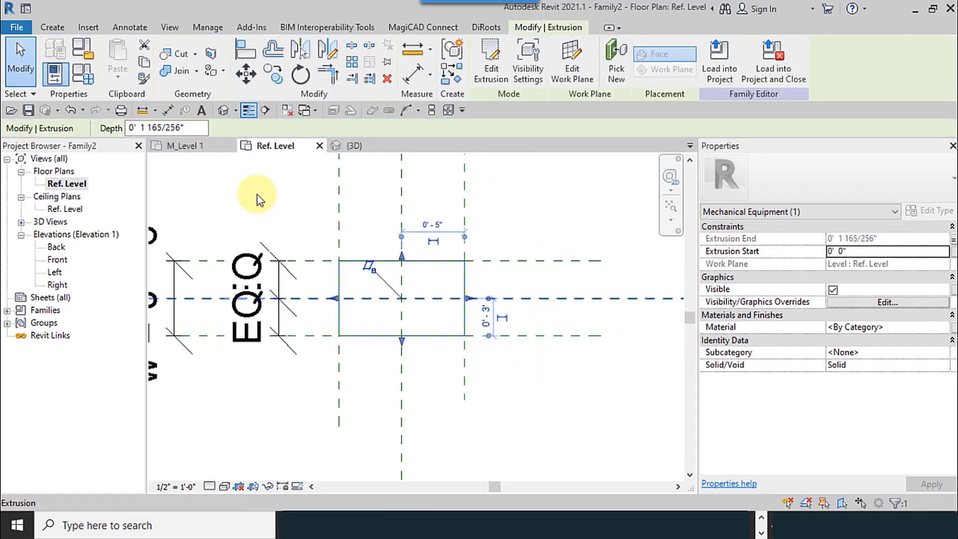
- Examine the extruded block in the 3D view and its thickness in the Front elevation
click(223, 109)
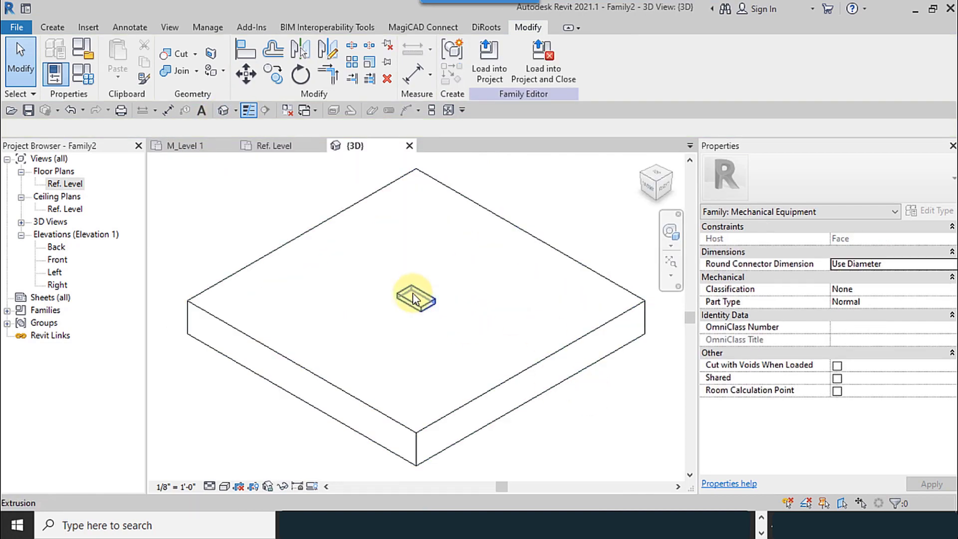
scroll(417, 289, up, 3)
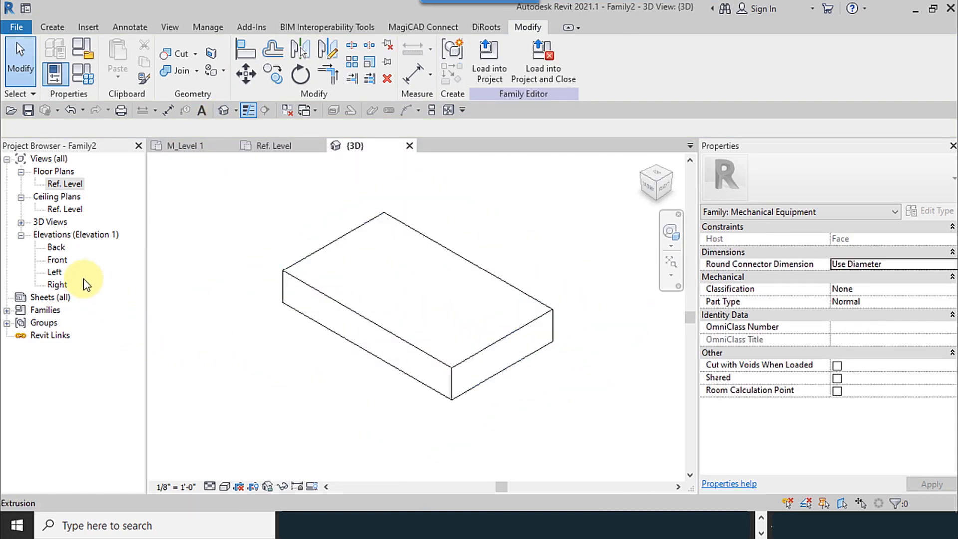
double_click(58, 262)
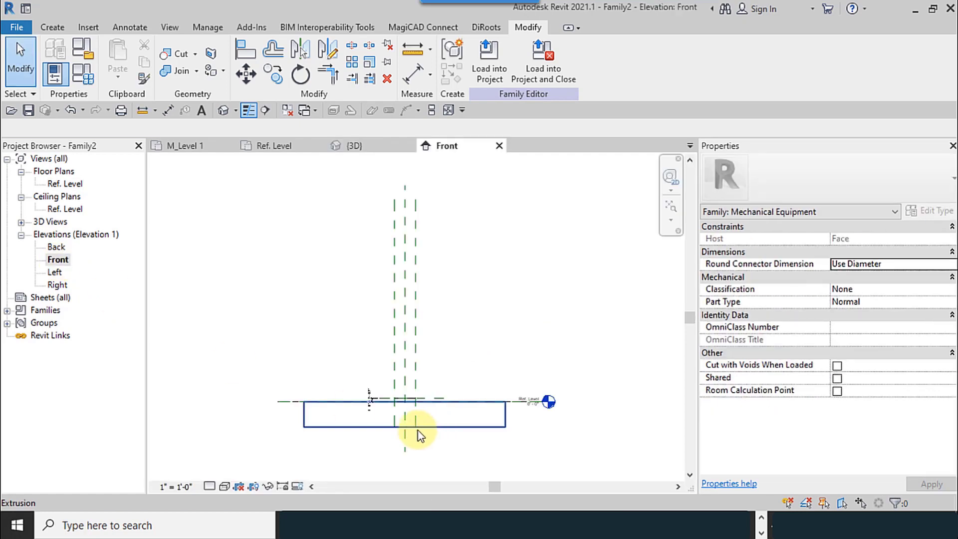
scroll(388, 430, up, 6)
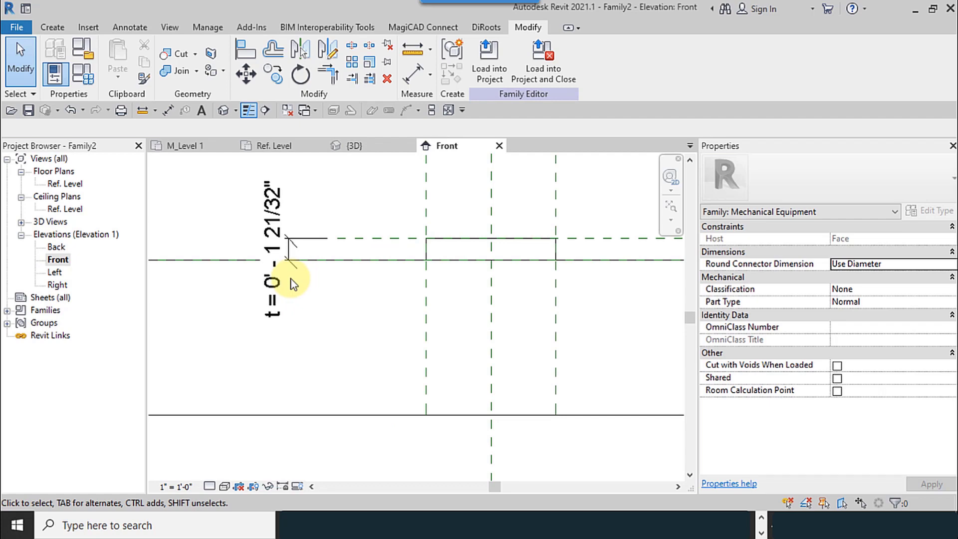
- Reopen the block's extrusion sketch in the Ref. Level floor plan, check its Extrusion End, and finish editing
click(486, 246)
click(491, 68)
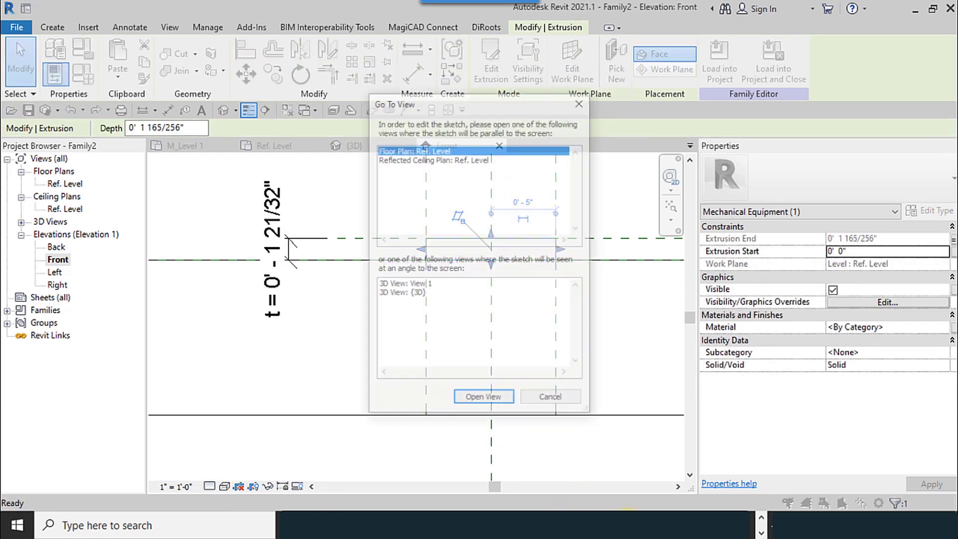
key(Return)
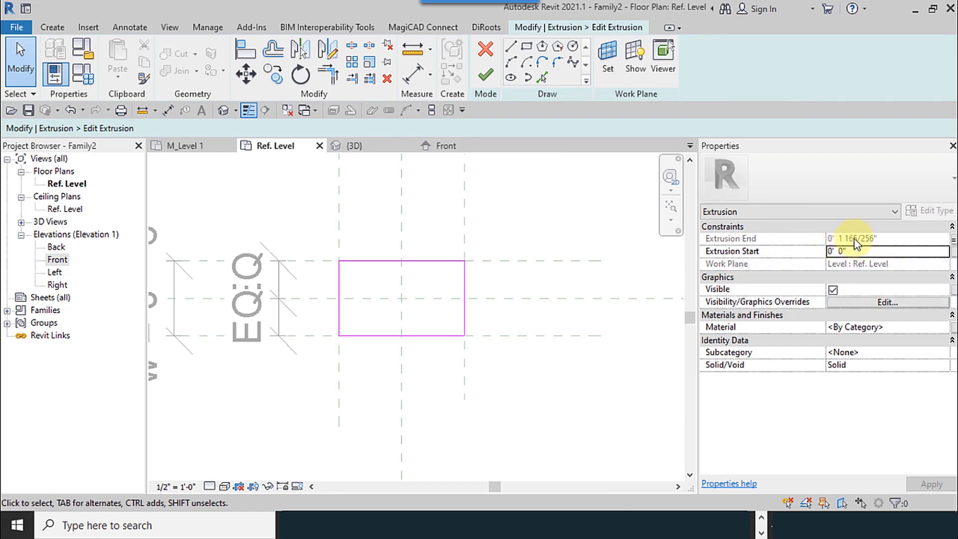
click(486, 75)
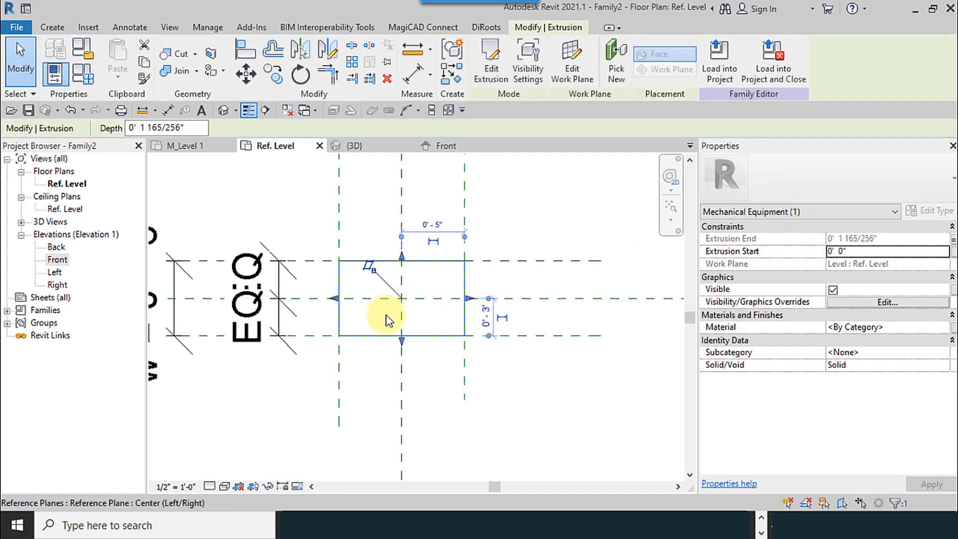
- Show the whole block in the 3D view and open the family's parameter values beside it
click(223, 110)
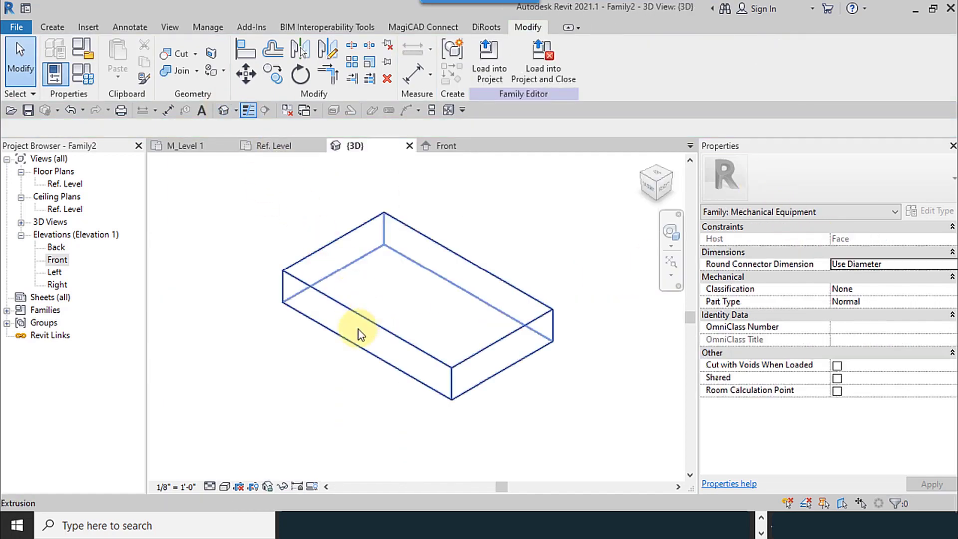
scroll(358, 330, down, 2)
middle_drag(324, 347, 452, 331)
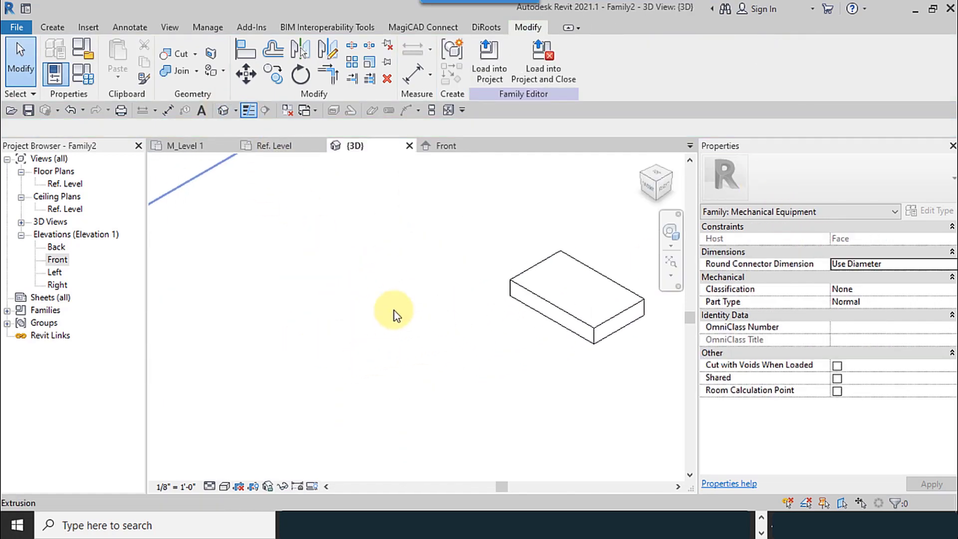
click(90, 85)
drag(595, 44, 125, 61)
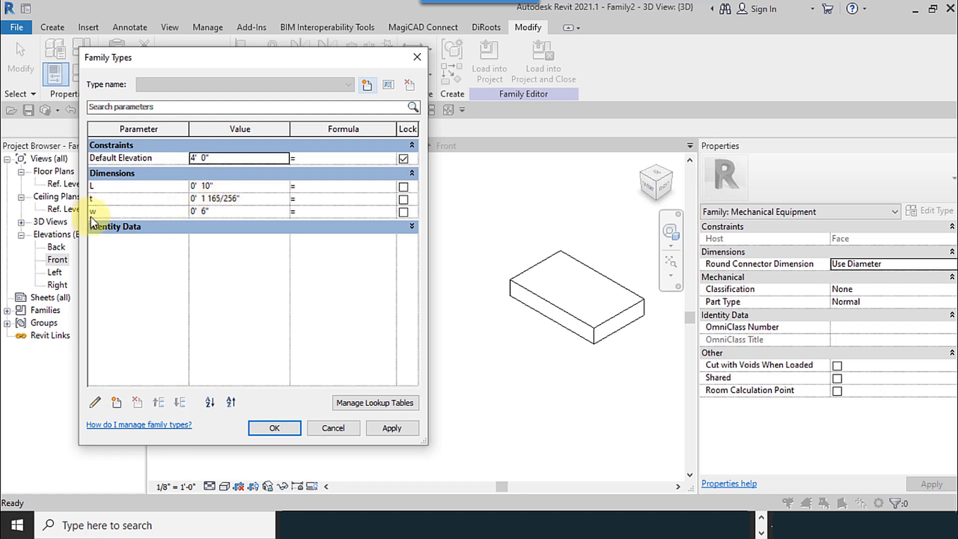
- Set the thickness parameter t to 0.2" and apply it to the block
click(224, 198)
drag(251, 198, 180, 198)
click(223, 189)
text(0.2)
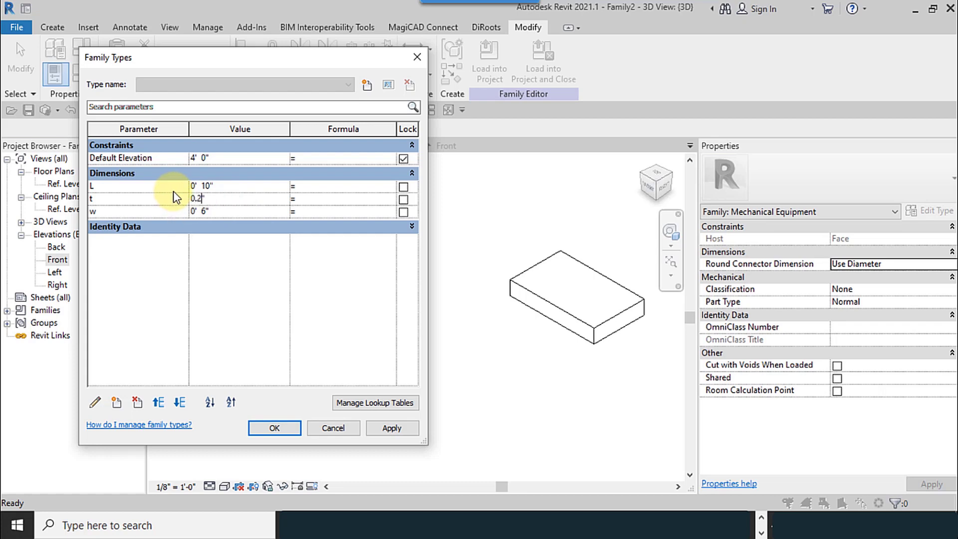
click(234, 237)
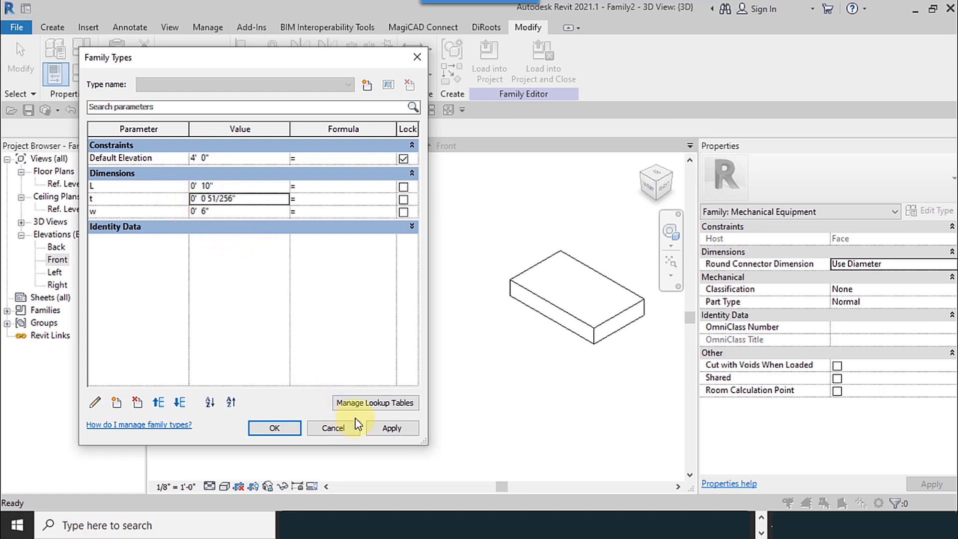
click(388, 428)
- Set the thickness parameter t to 0.5" and apply it to the block
click(220, 198)
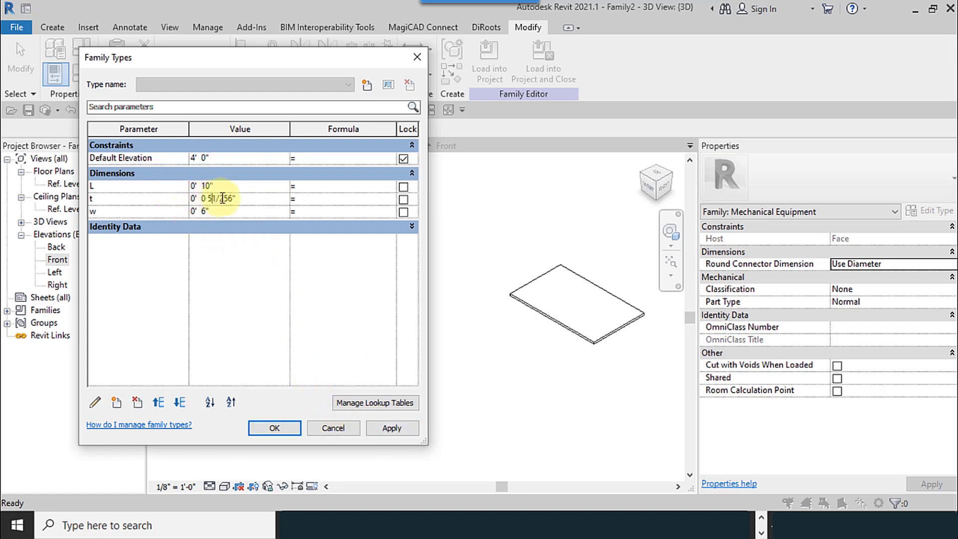
drag(233, 199, 183, 199)
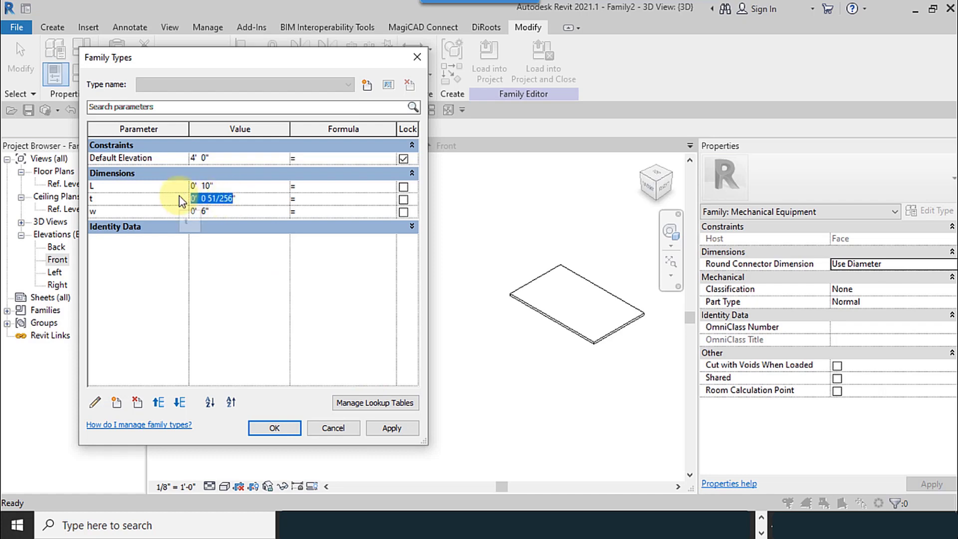
text(0.5)
click(240, 272)
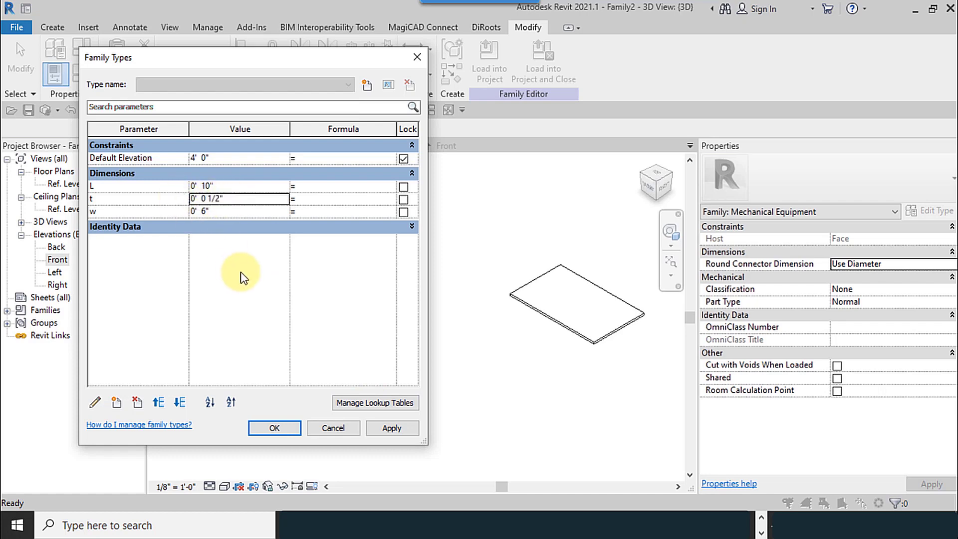
click(374, 428)
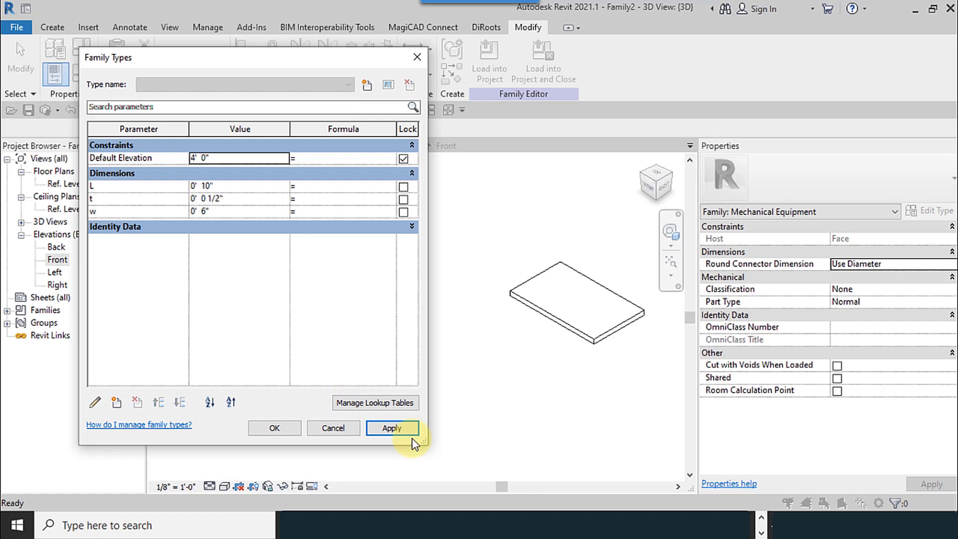
- Set the length parameter L to 4" and the width parameter w to 2" and apply them to the block
click(205, 186)
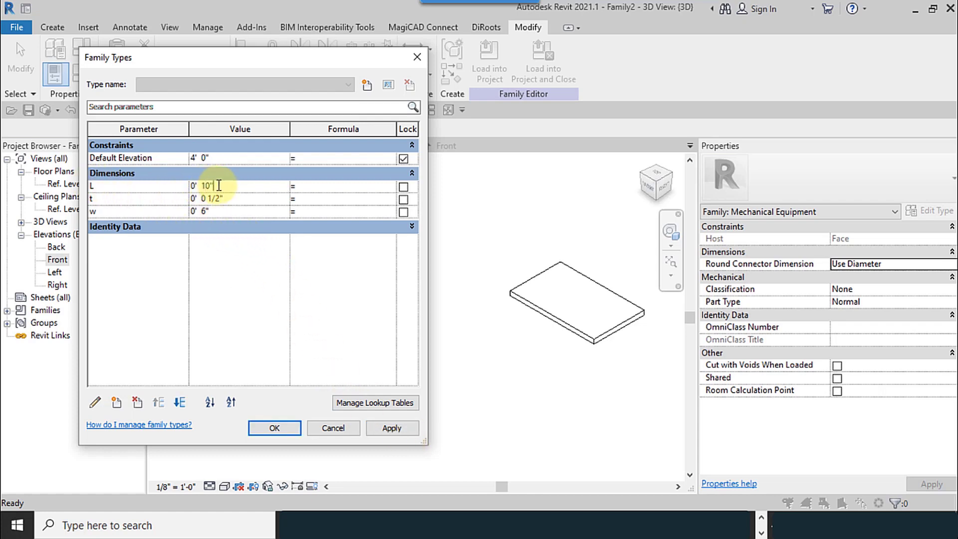
drag(210, 185, 174, 180)
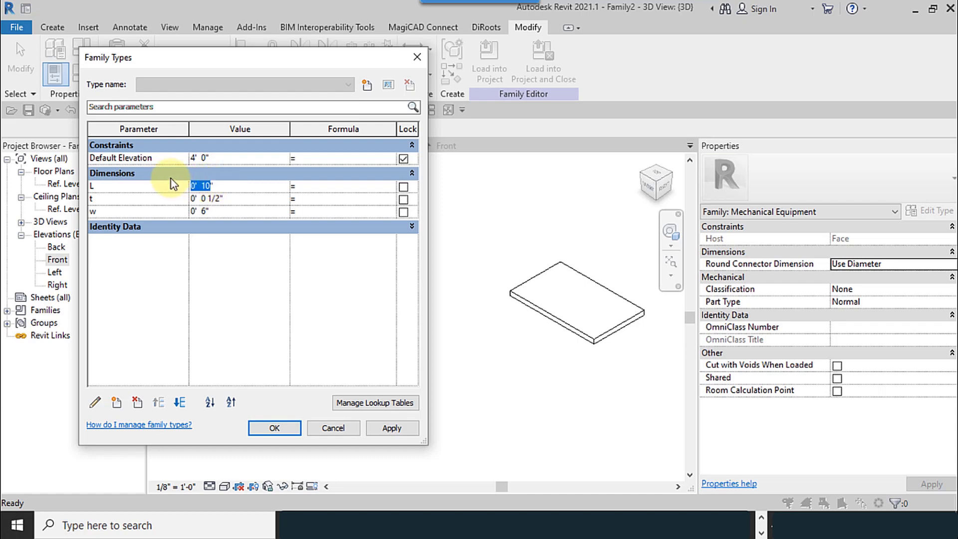
text(4)
click(244, 289)
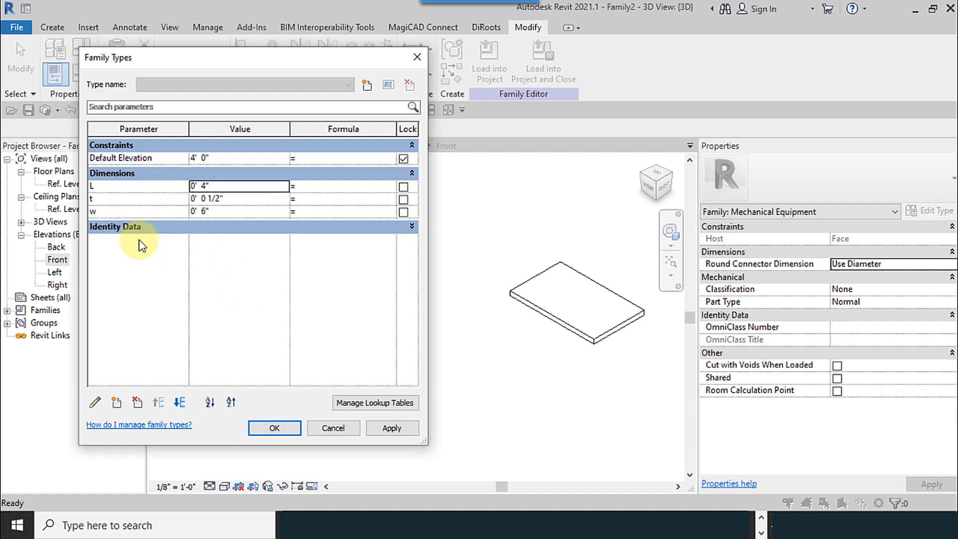
click(204, 212)
drag(206, 213, 187, 211)
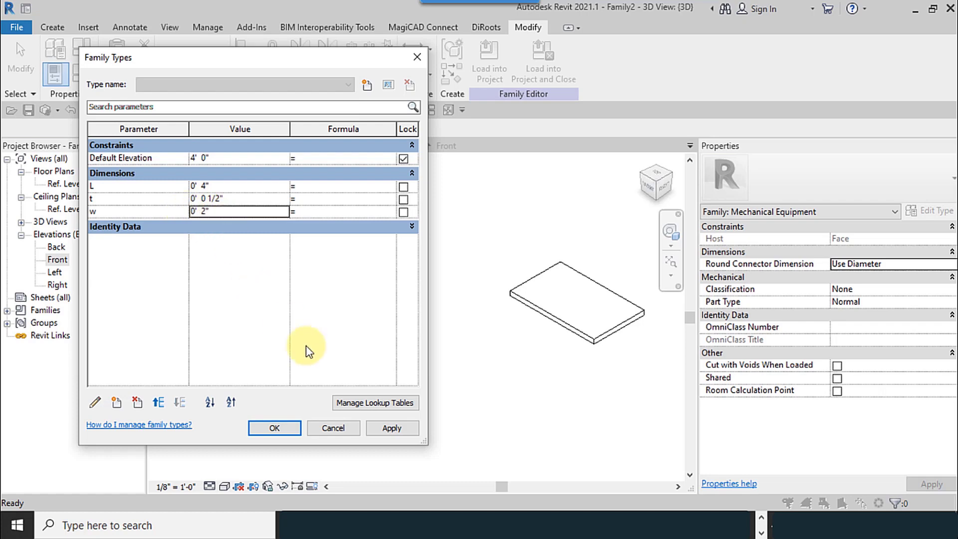
click(391, 428)
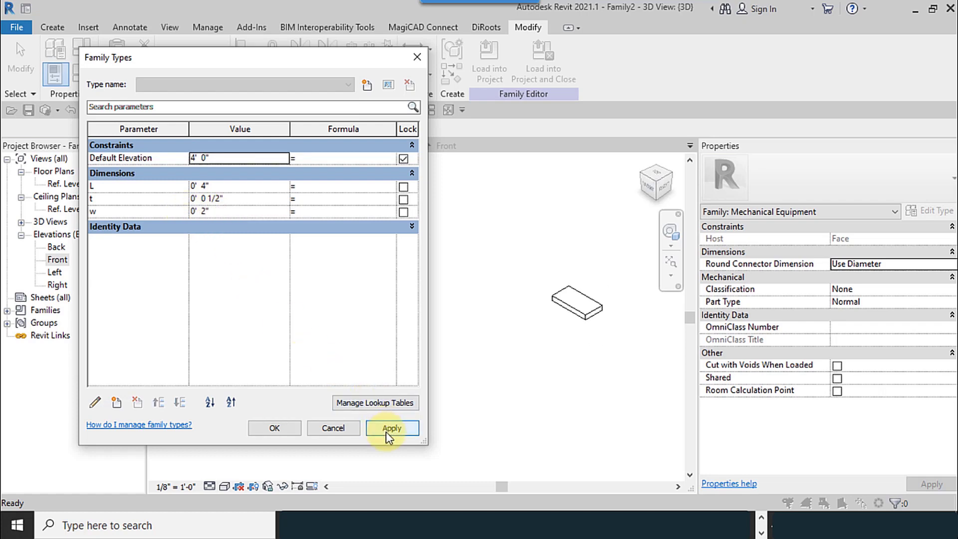
click(279, 429)
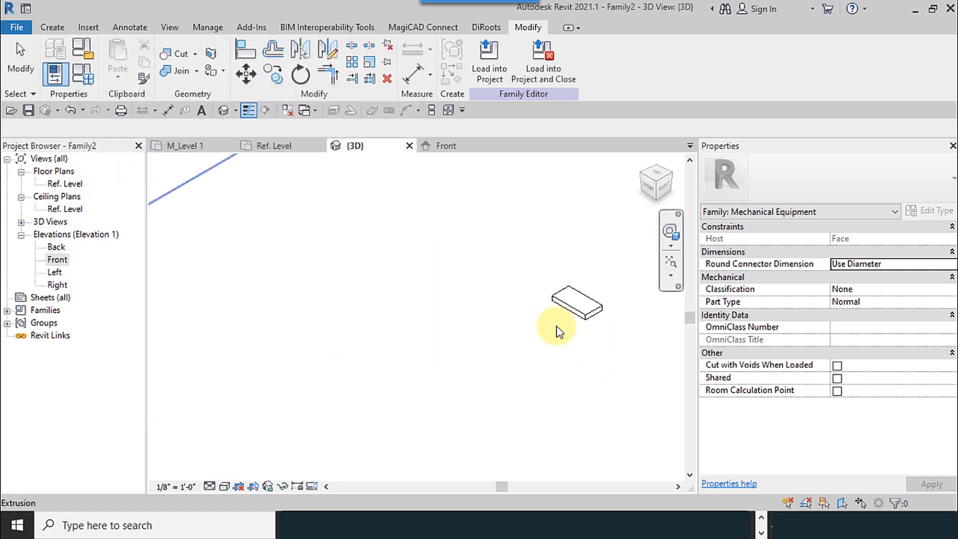
- In the Ref. Level floor plan, set the family parameters L to 2" and w to 4"
double_click(66, 183)
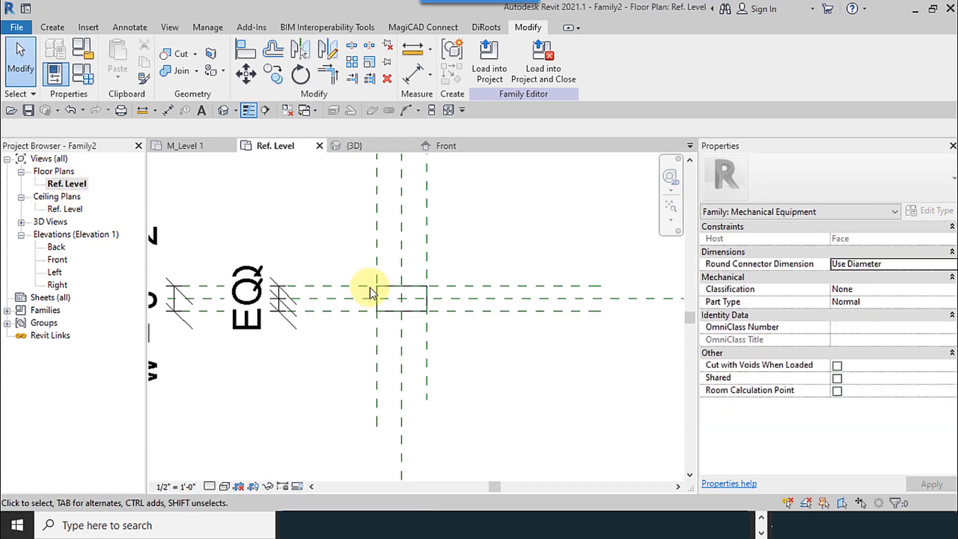
scroll(420, 298, up, 3)
scroll(349, 369, up, 3)
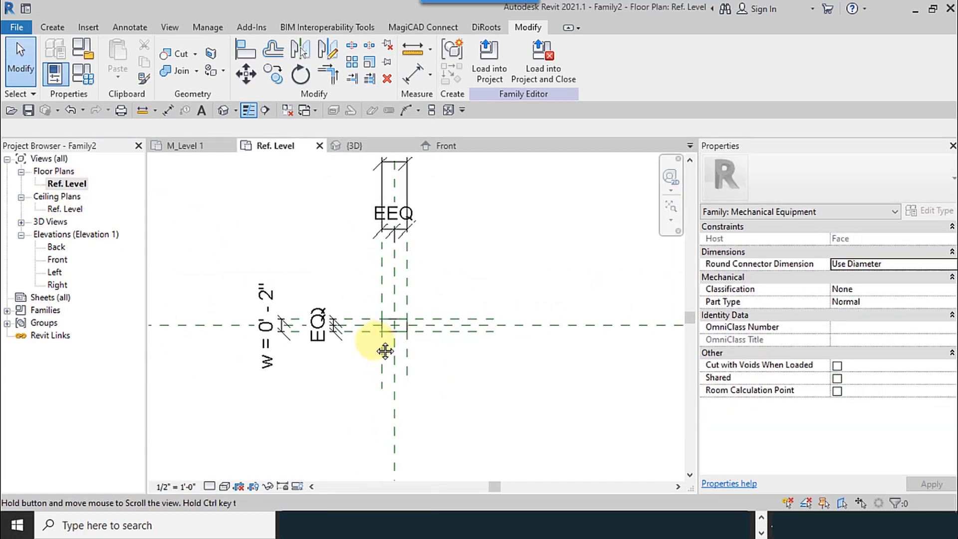
scroll(401, 405, up, 2)
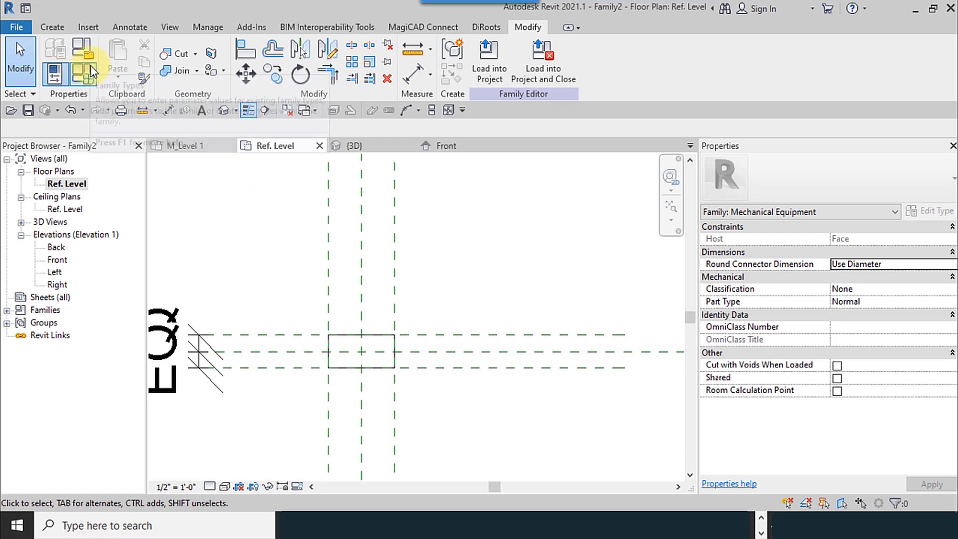
click(85, 55)
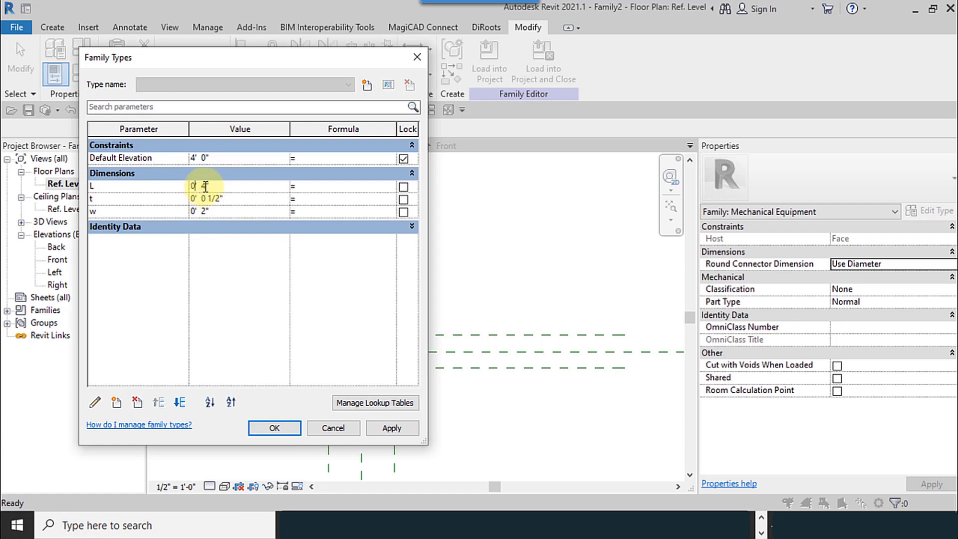
text(2)
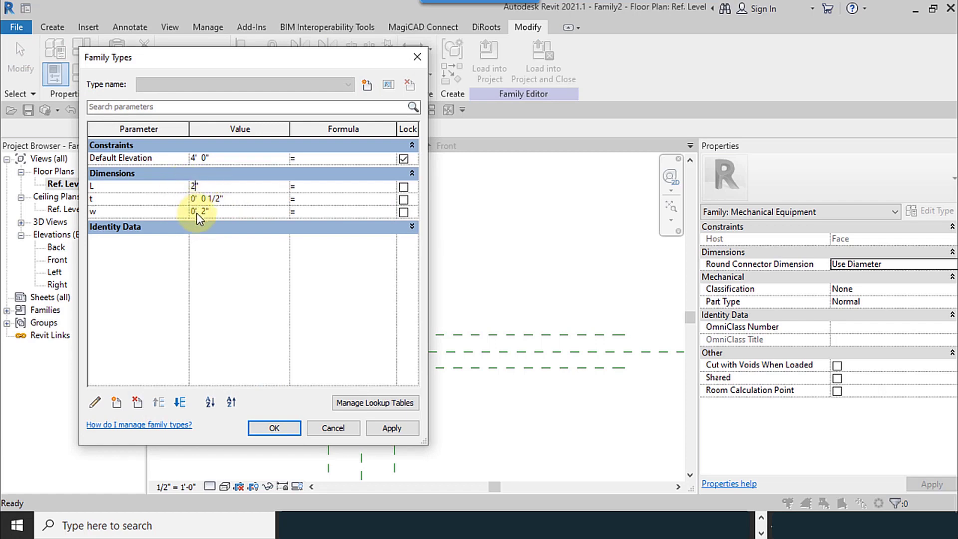
click(204, 214)
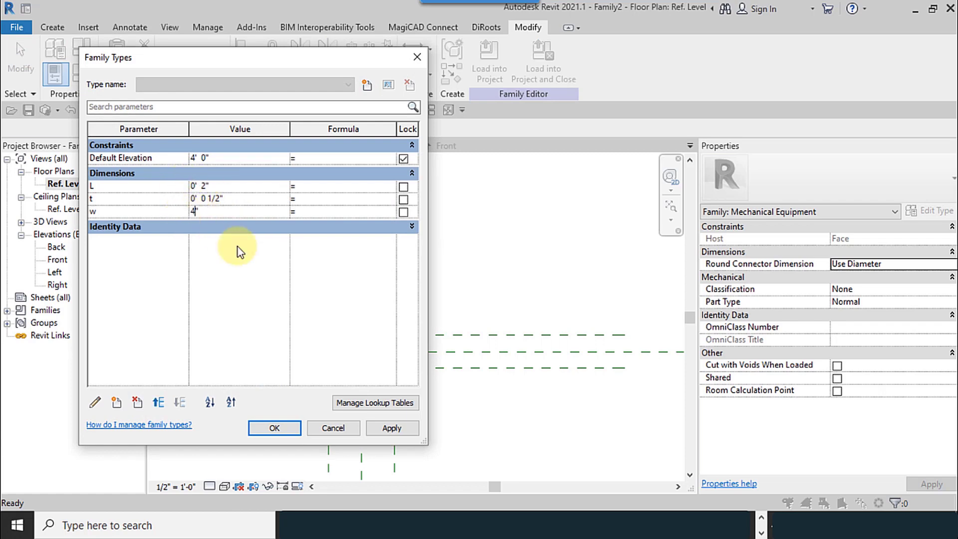
text(4")
click(274, 428)
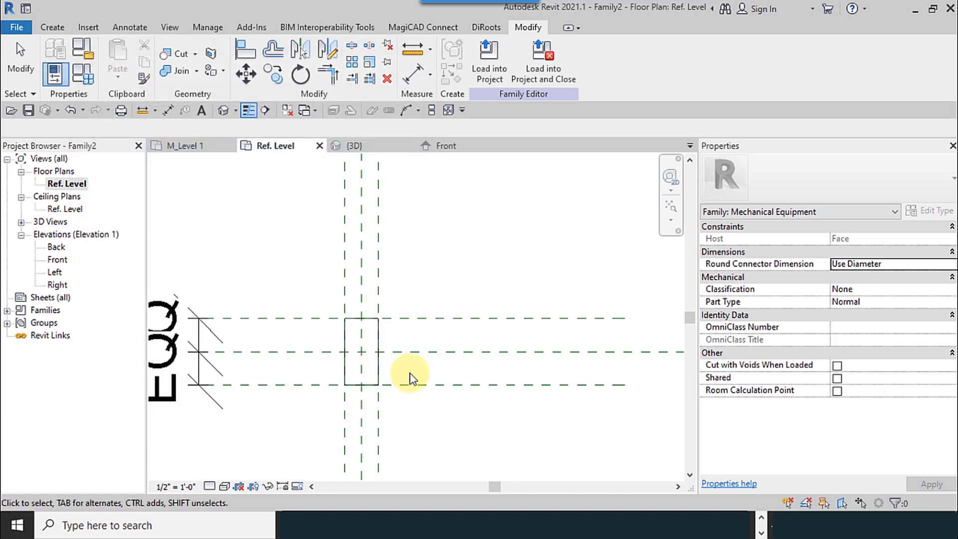
- Examine the resized block in the Ref. Level floor plan and in the 3D view
middle_drag(469, 341, 412, 321)
scroll(494, 301, down, 2)
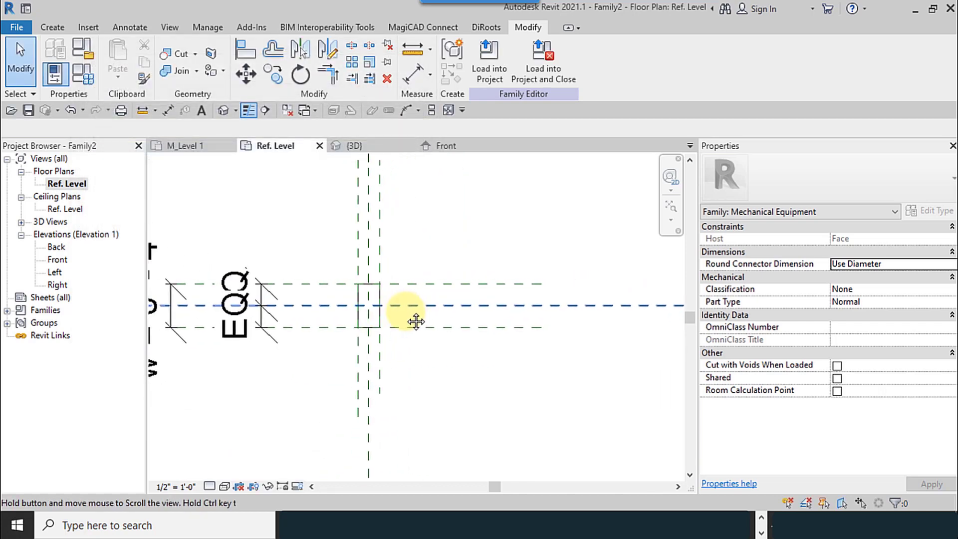
scroll(388, 316, up, 3)
scroll(388, 316, up, 1)
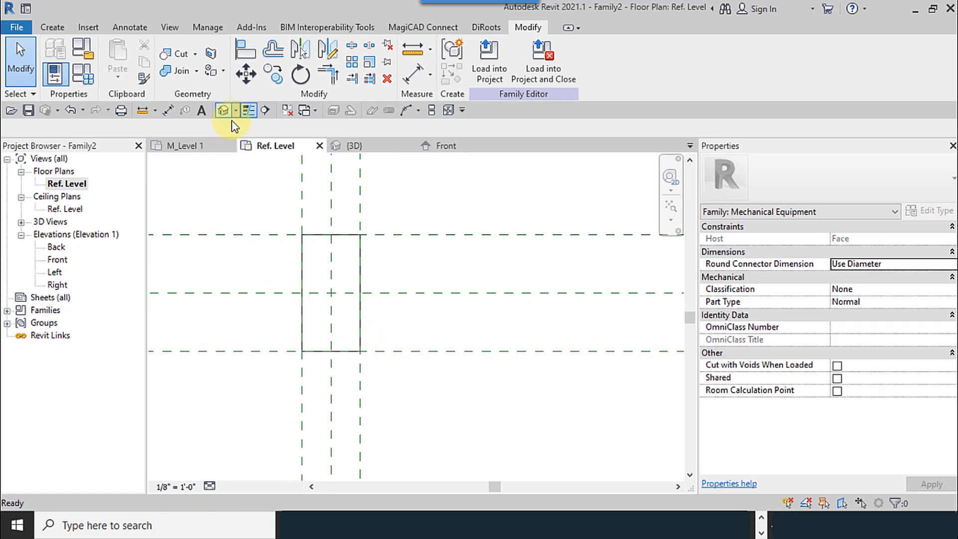
click(223, 110)
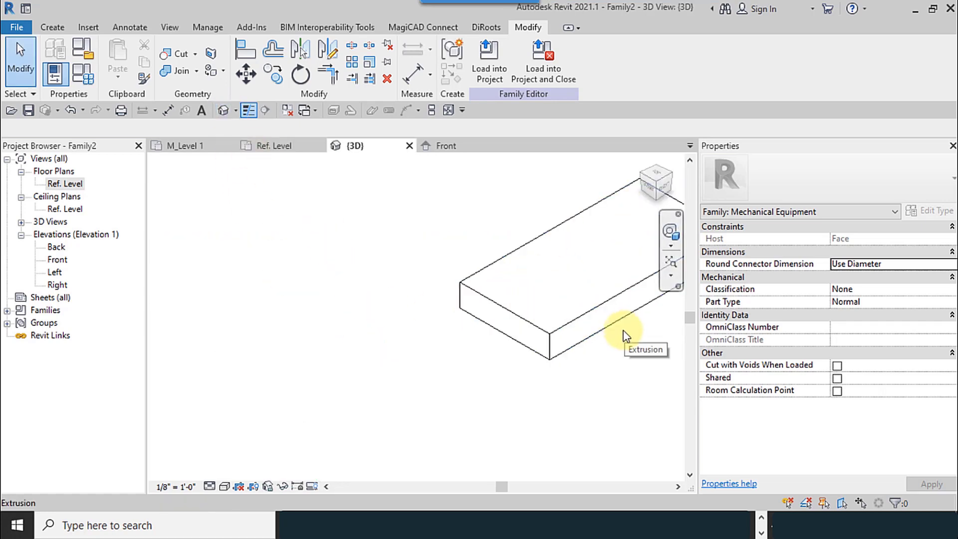
middle_drag(625, 335, 338, 401)
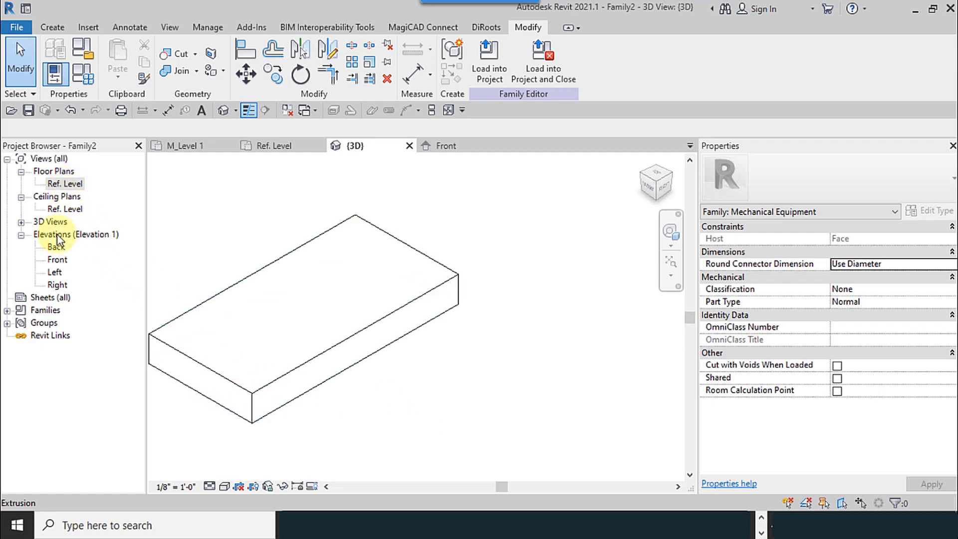
- In the Ref. Level floor plan, add two reference planes offset 1" on either side of the Center (Front/Back) plane
double_click(69, 183)
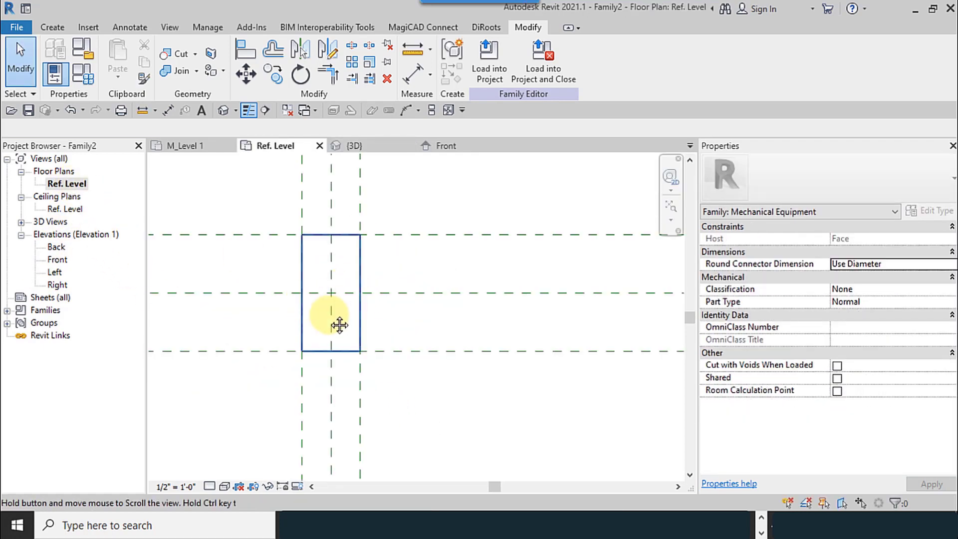
middle_drag(339, 325, 399, 358)
scroll(317, 279, down, 2)
middle_drag(306, 299, 272, 320)
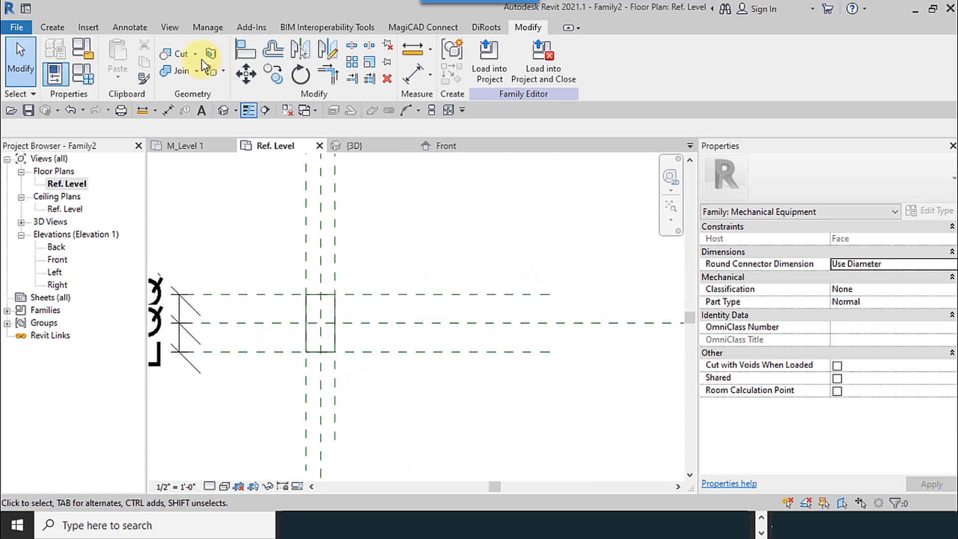
click(52, 27)
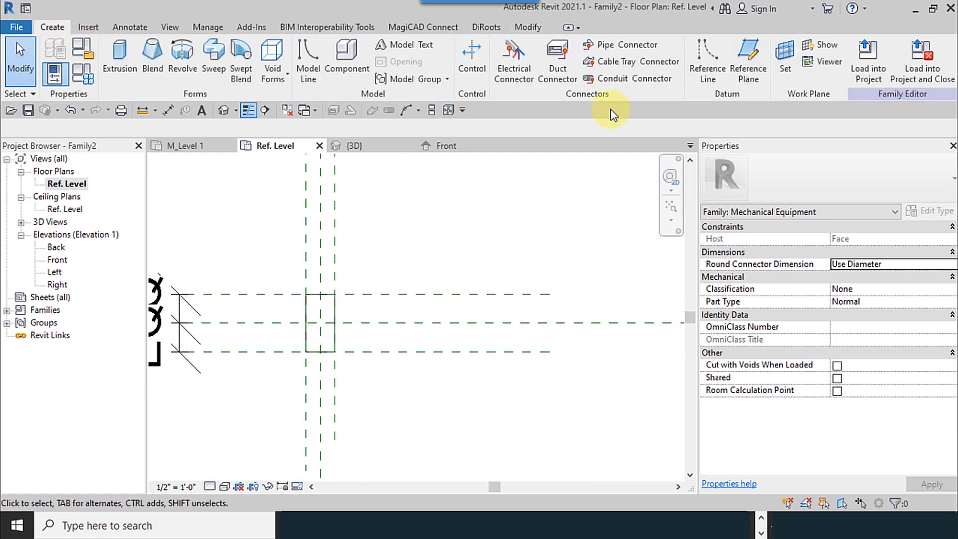
click(748, 58)
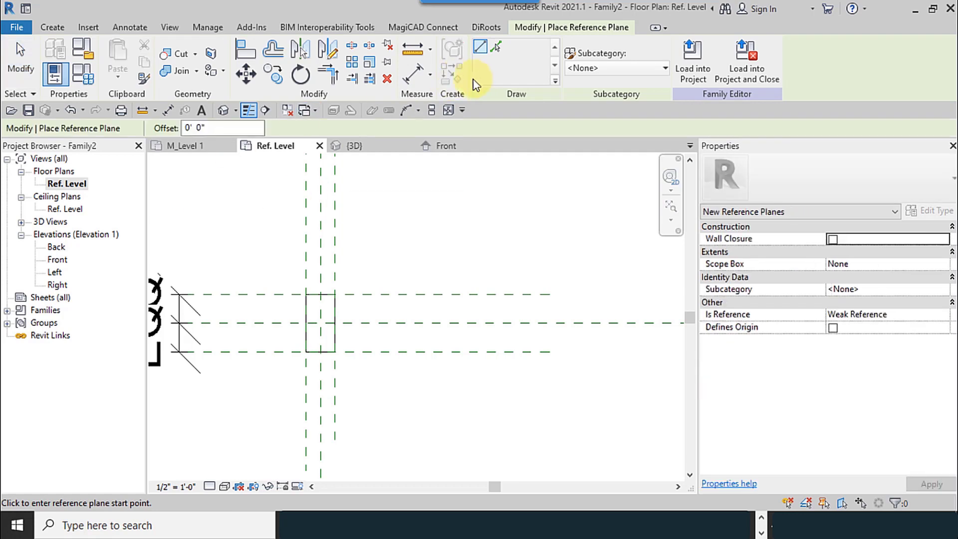
click(495, 46)
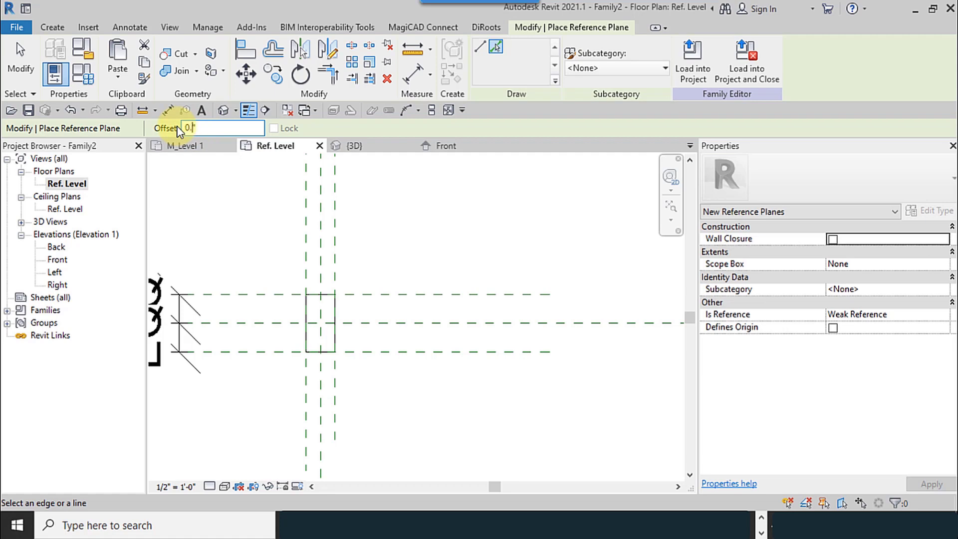
key(Return)
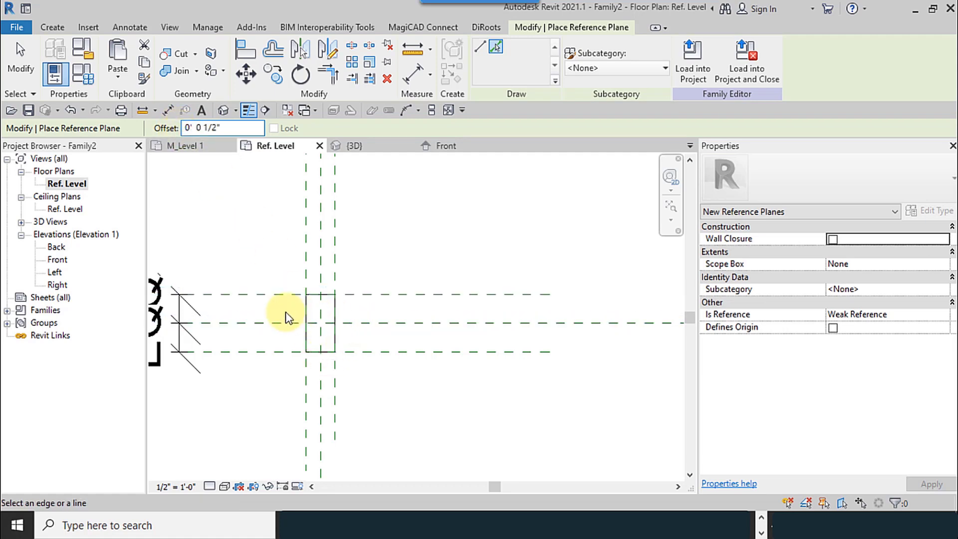
scroll(284, 315, up, 5)
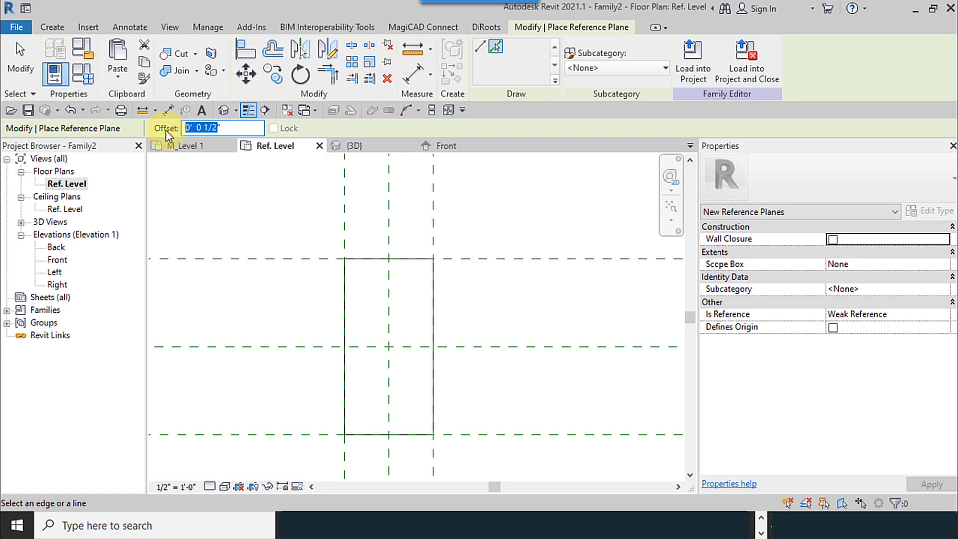
text(1")
key(Return)
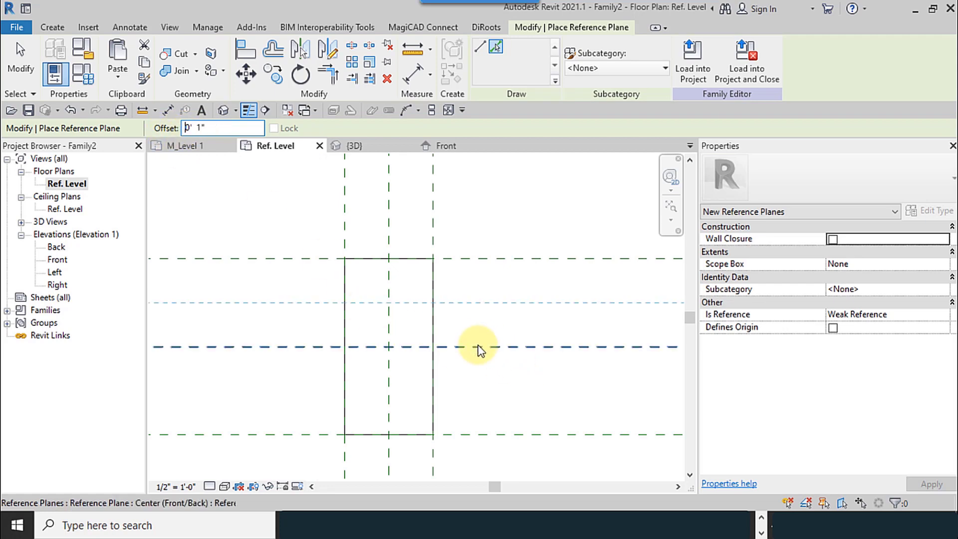
click(477, 349)
click(472, 352)
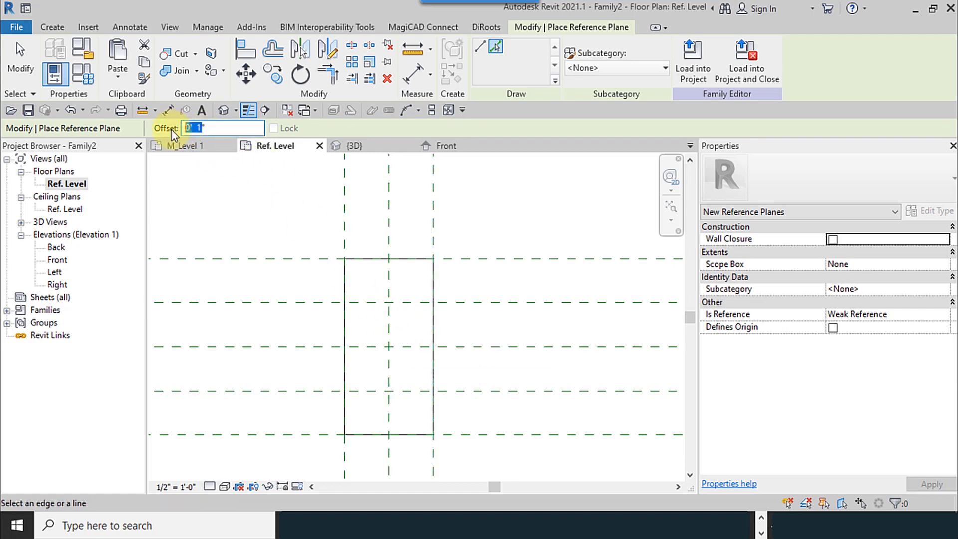
- Add two reference planes offset 1/2" on either side of the Center (Left/Right) plane
text(0.5)
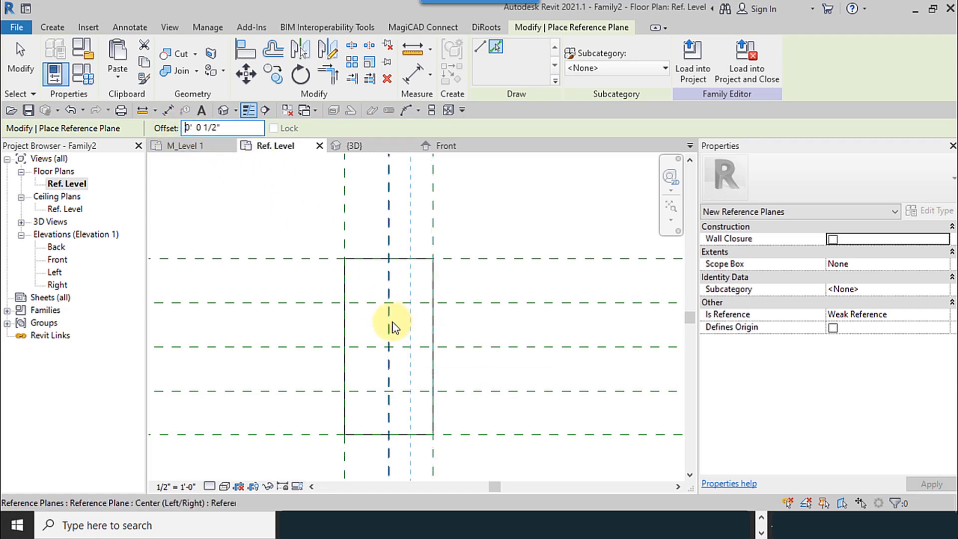
click(391, 323)
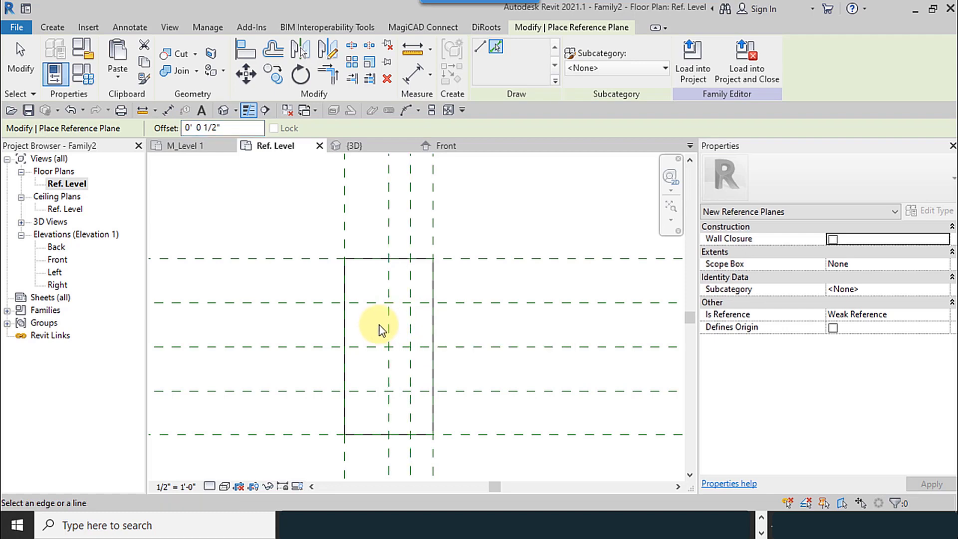
click(377, 327)
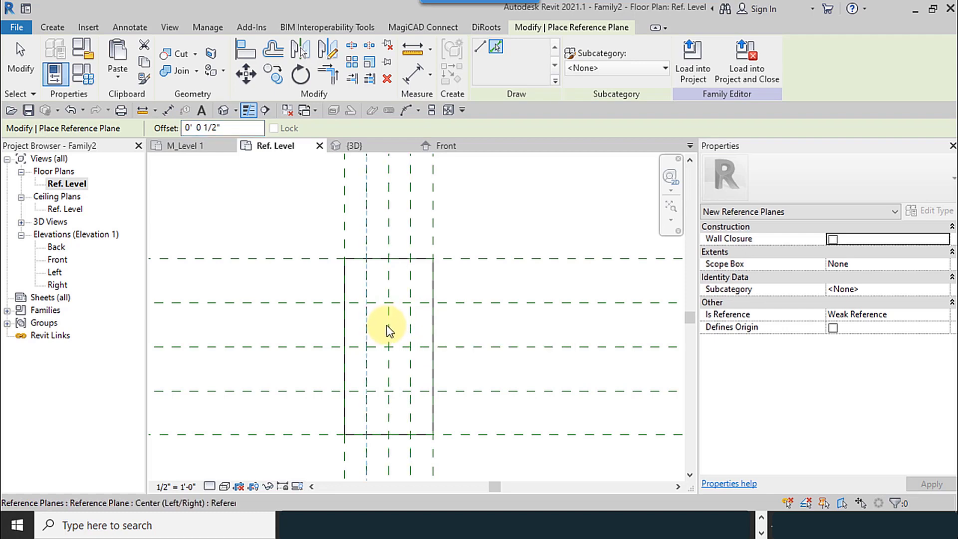
click(21, 64)
scroll(381, 324, up, 4)
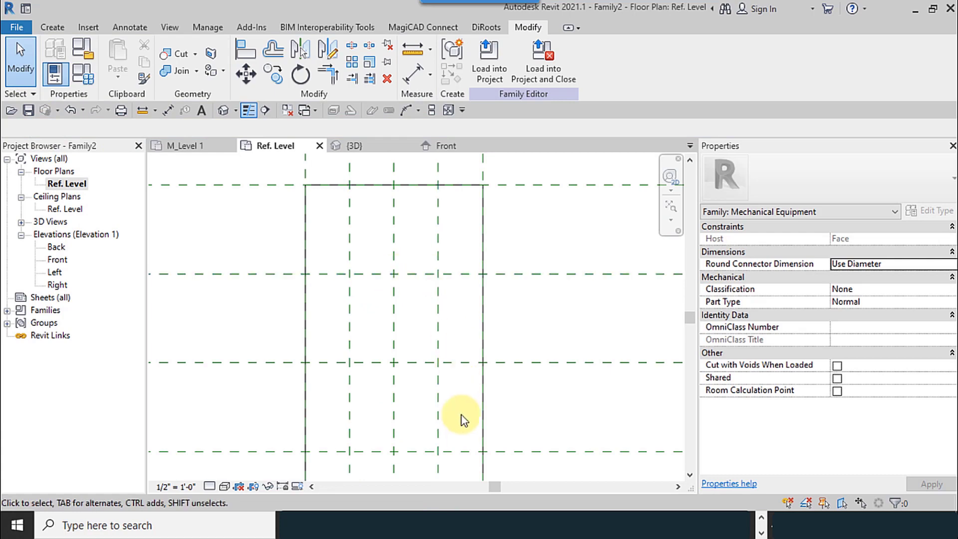
scroll(368, 353, down, 5)
scroll(432, 375, up, 3)
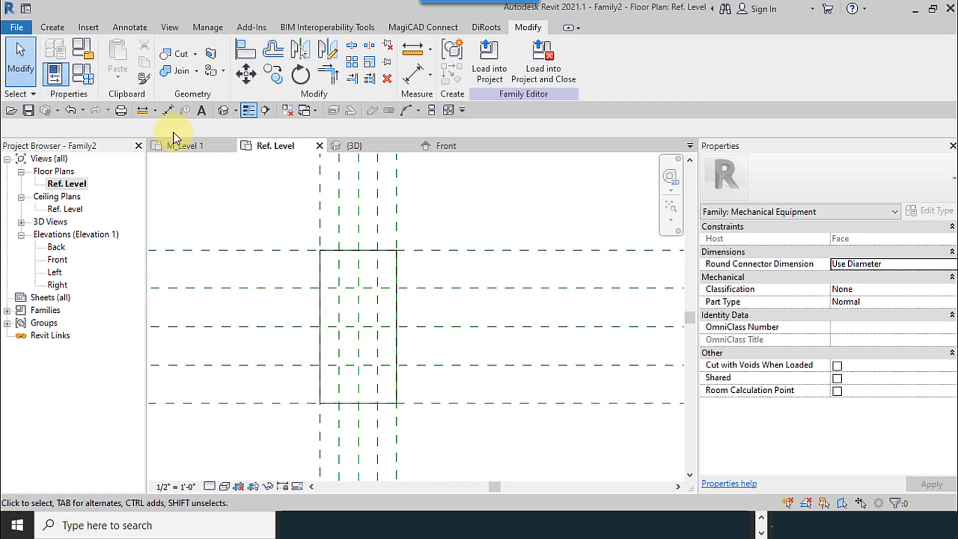
- Dimension the Center (Front/Back) plane with its two 1" offset planes as one aligned string and make the spacing equal
click(167, 113)
click(426, 288)
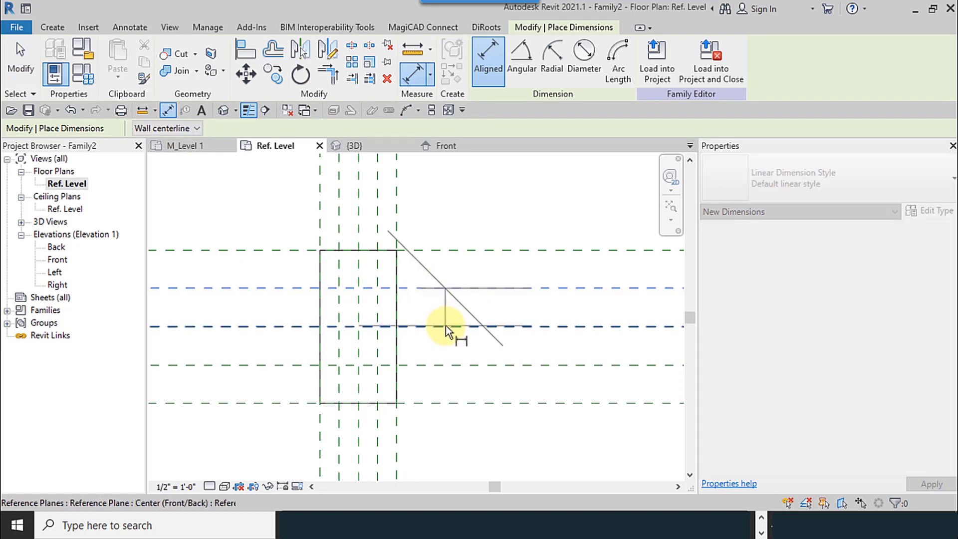
scroll(445, 325, up, 5)
scroll(339, 309, down, 8)
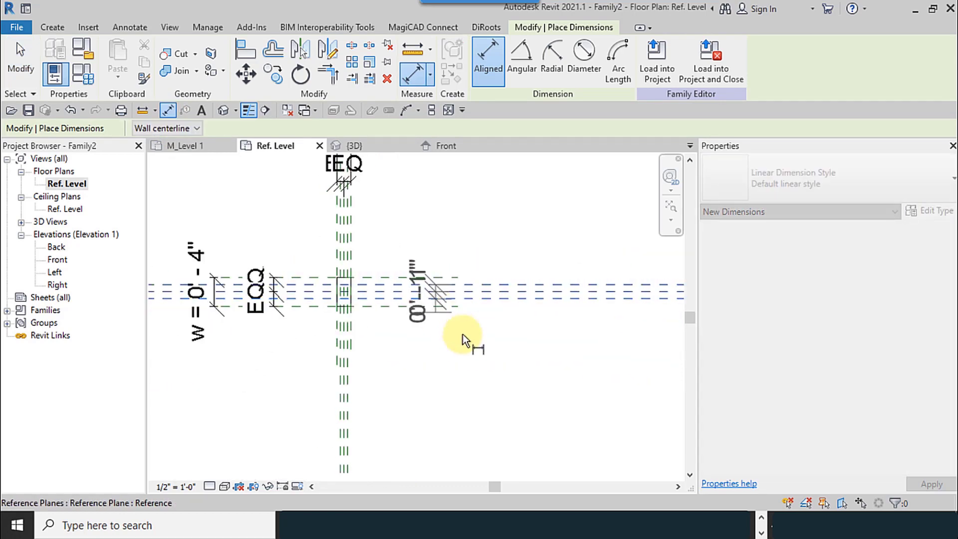
click(464, 418)
click(378, 291)
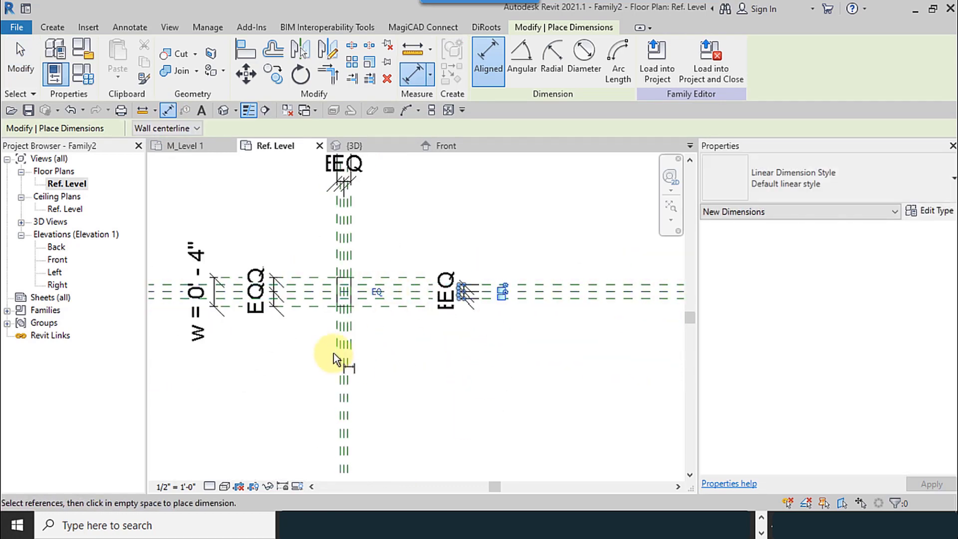
- Dimension the Center (Left/Right) plane with its two 1/2" offset planes above the block and make the spacing equal
scroll(357, 311, up, 4)
middle_drag(358, 310, 290, 404)
click(369, 262)
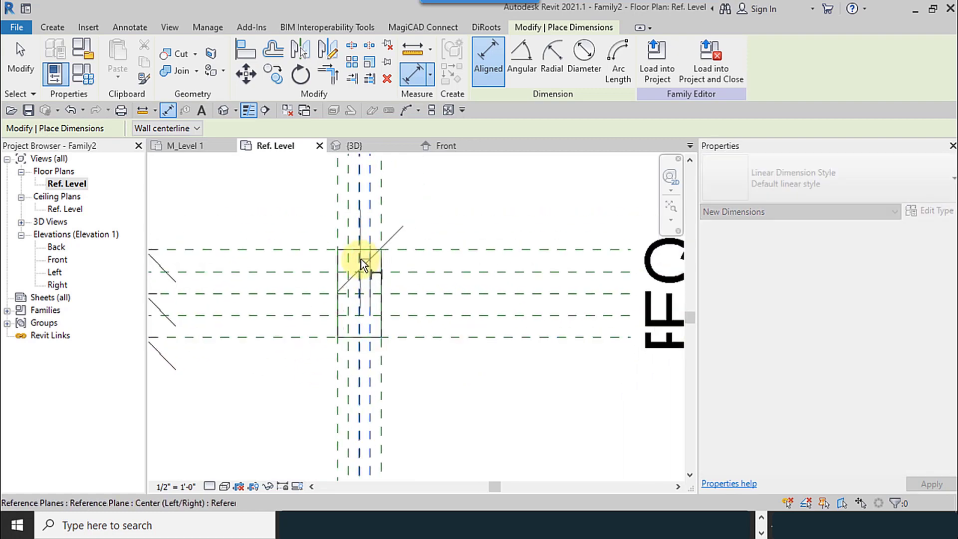
click(361, 259)
scroll(304, 186, down, 2)
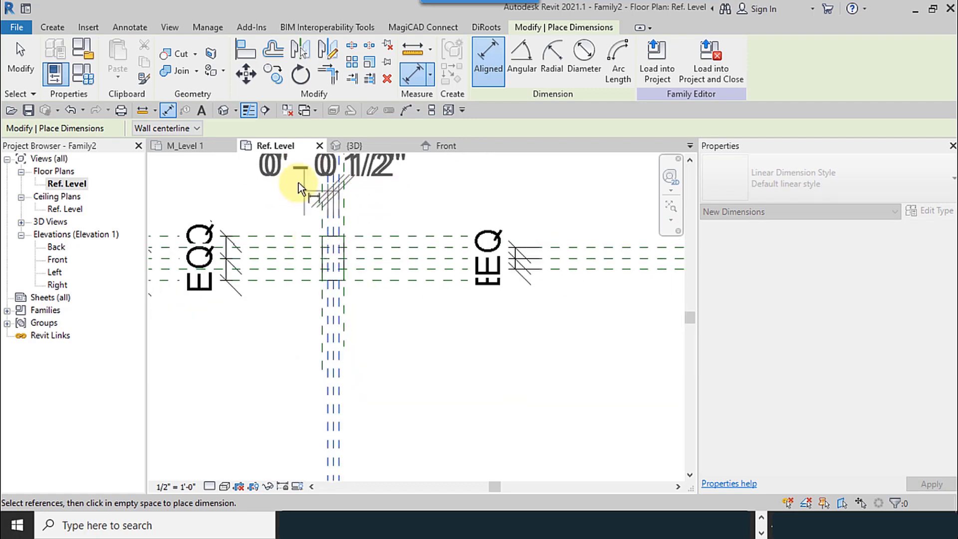
middle_drag(298, 183, 299, 283)
click(244, 270)
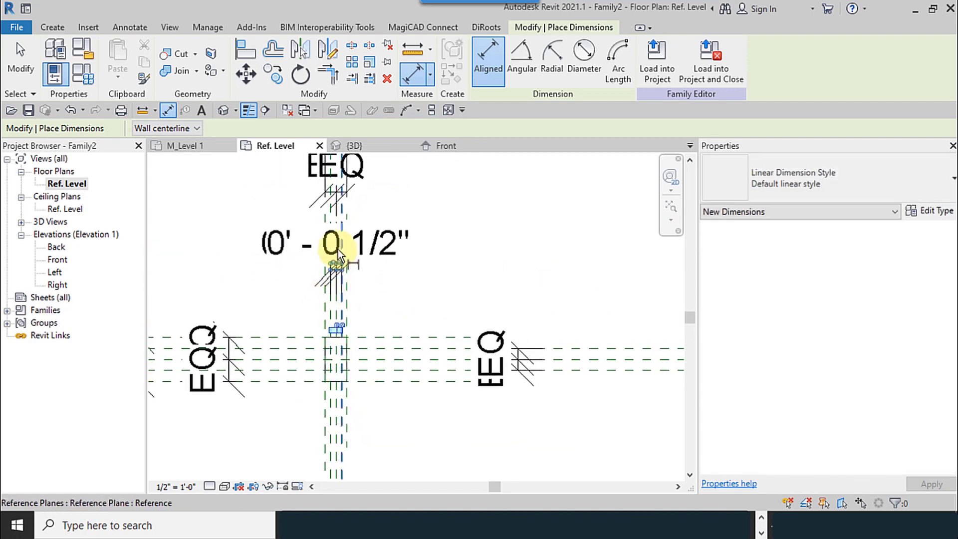
middle_drag(337, 250, 336, 350)
click(339, 234)
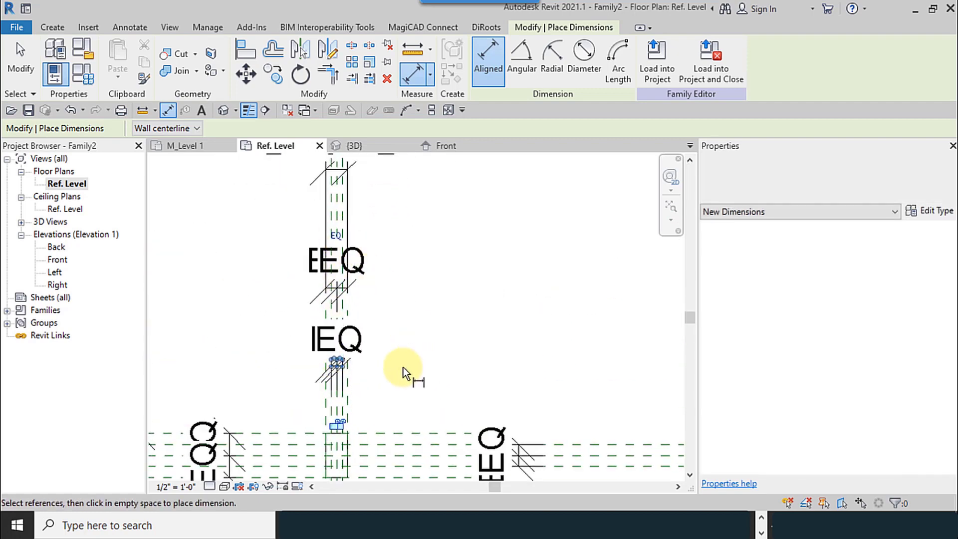
middle_drag(403, 367, 394, 217)
click(20, 74)
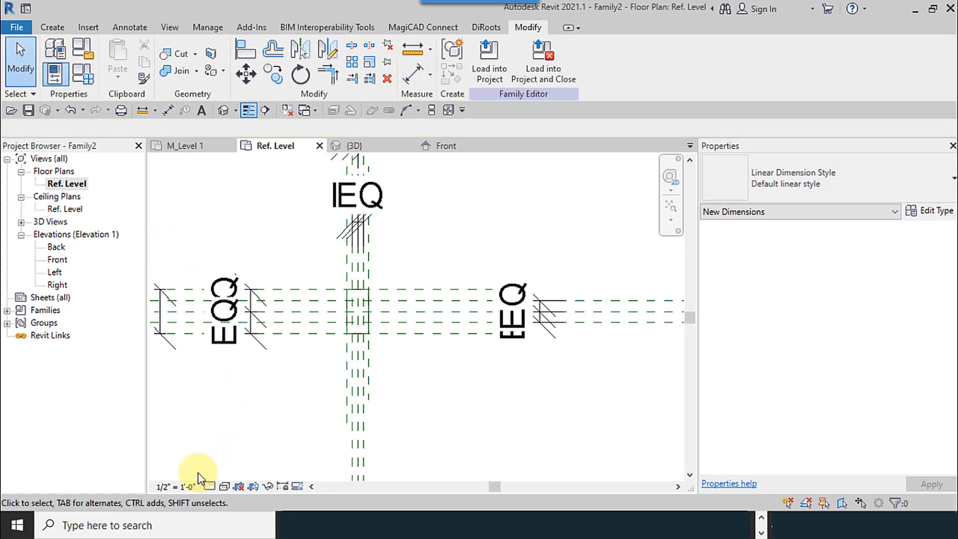
- Set the scale of the Ref. Level floor plan to 3" = 1'-0"
click(175, 486)
click(195, 115)
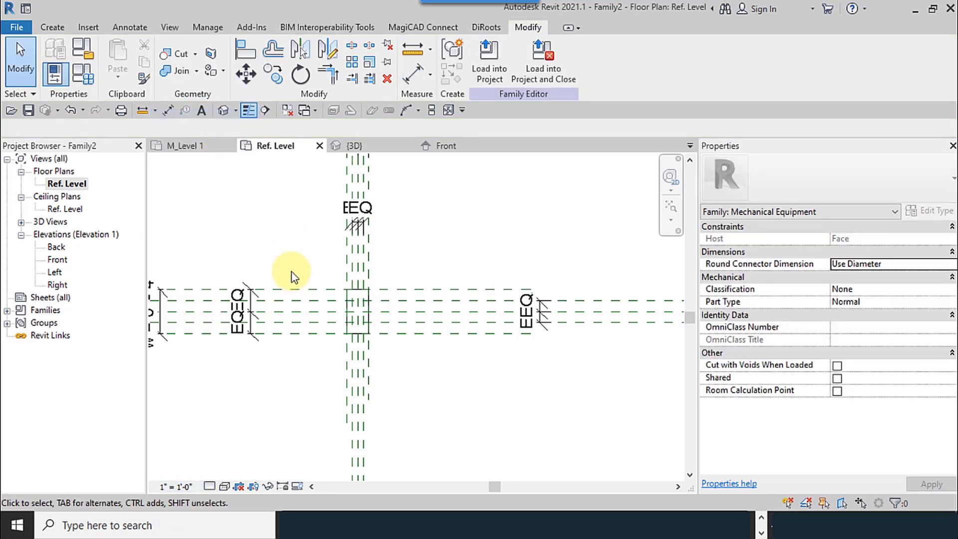
click(182, 486)
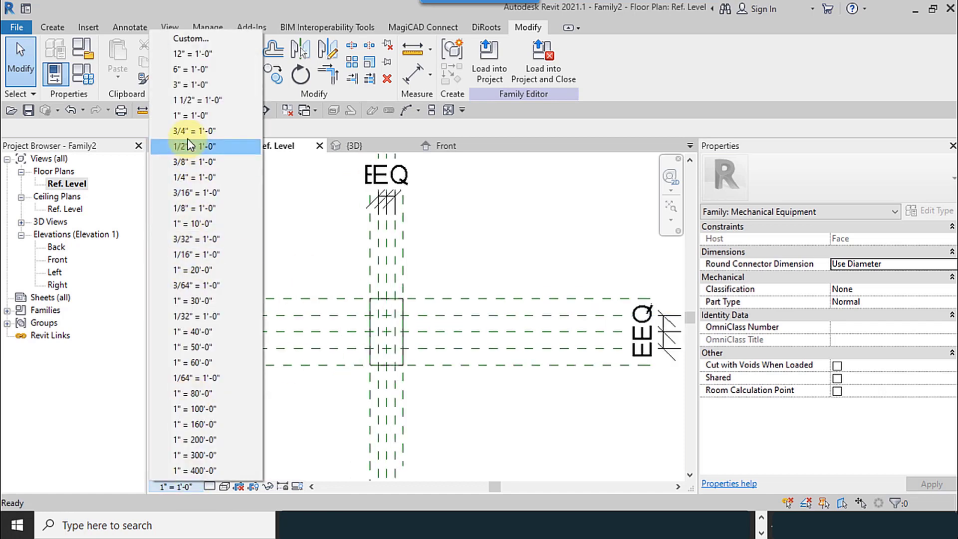
click(197, 100)
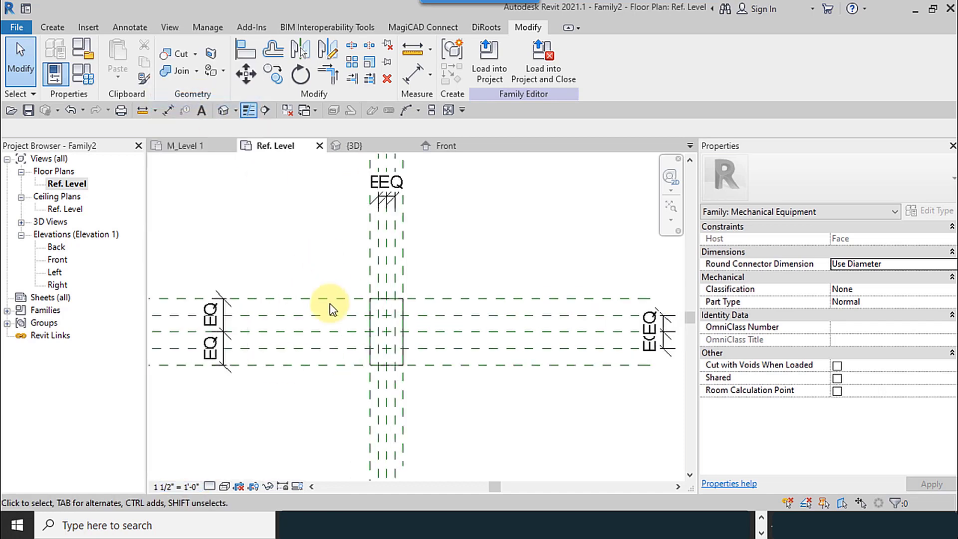
click(187, 487)
click(199, 85)
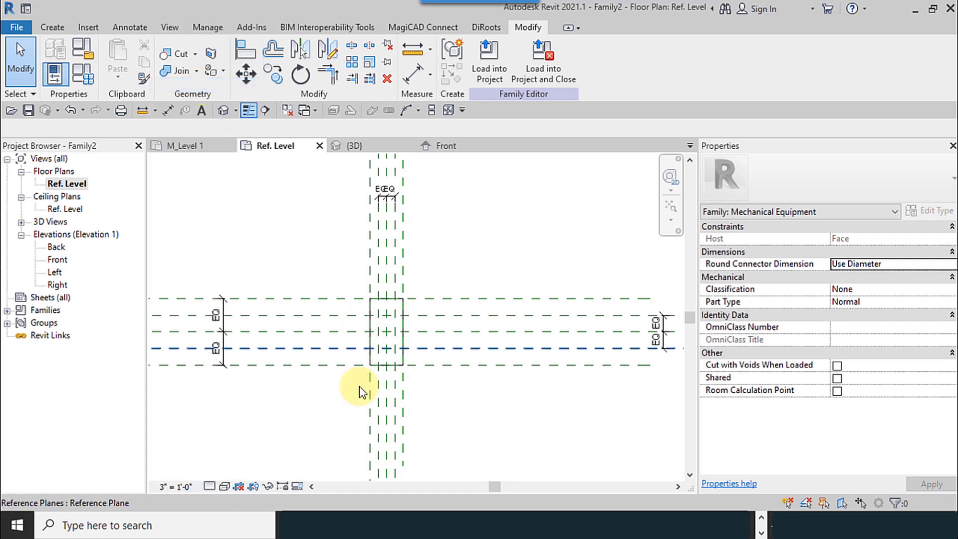
middle_drag(360, 404, 350, 413)
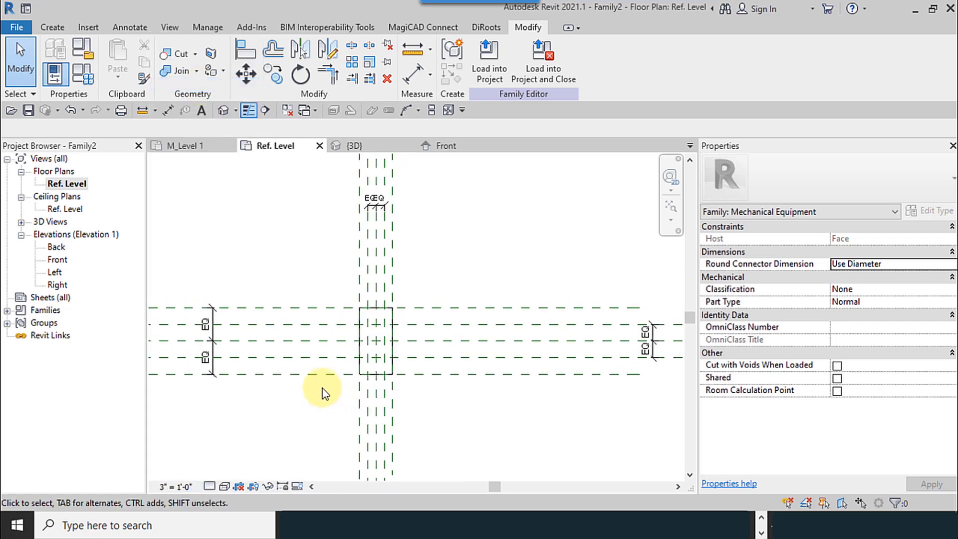
middle_drag(441, 415, 403, 418)
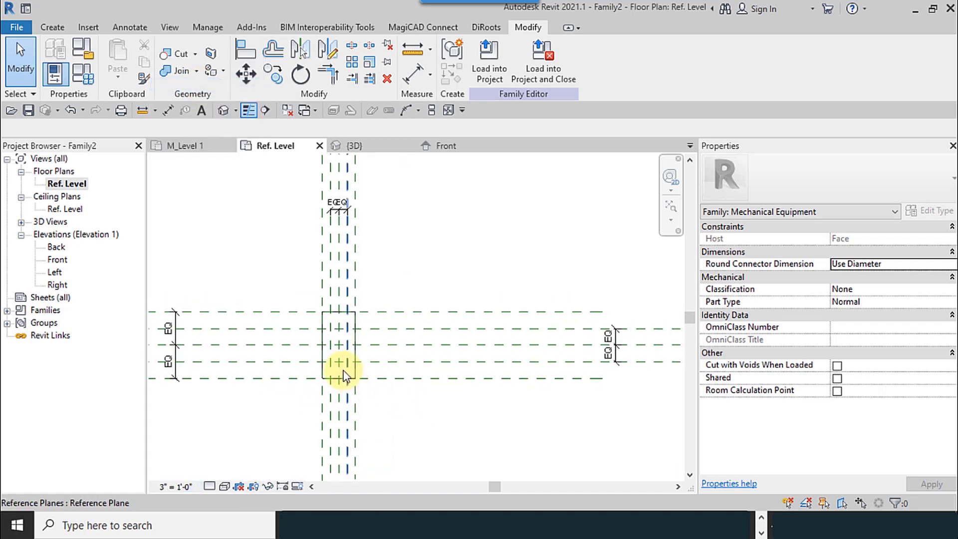
- Start an extrusion and sketch a 1" by 2" rectangle between the intersections of the inner reference planes
scroll(344, 375, up, 5)
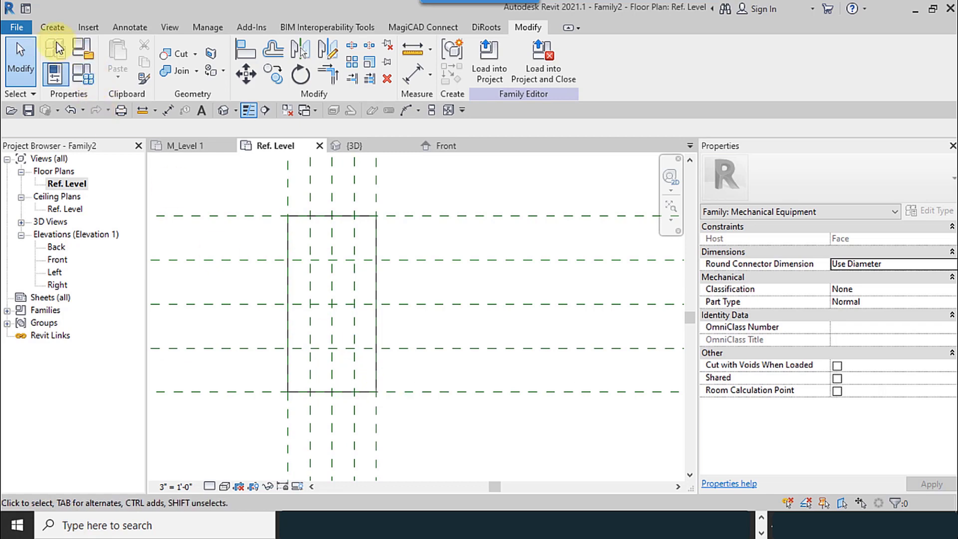
click(53, 27)
click(119, 67)
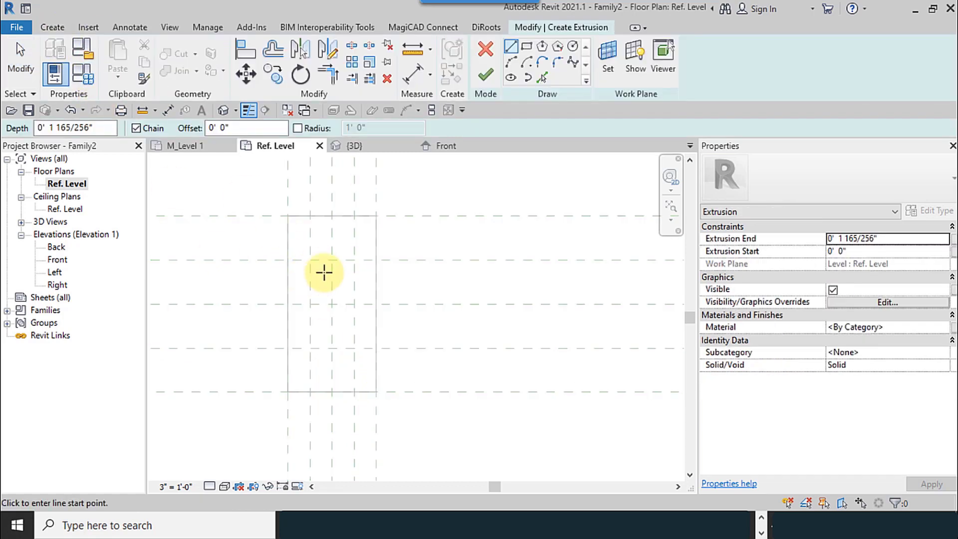
click(530, 48)
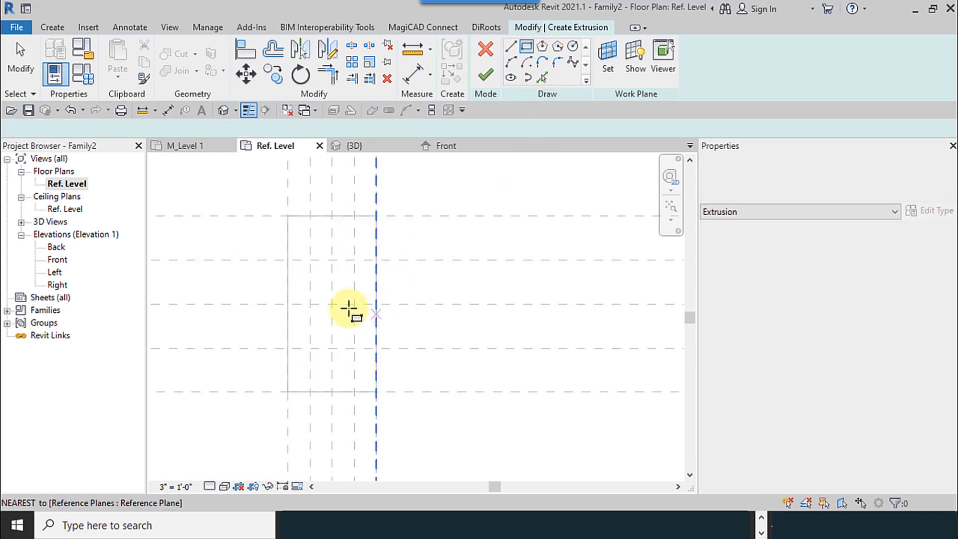
click(310, 260)
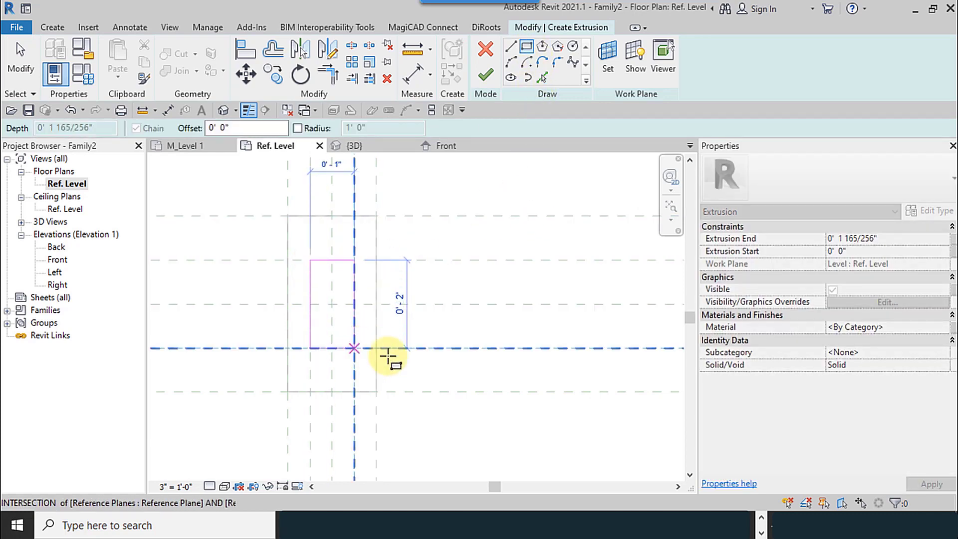
click(354, 348)
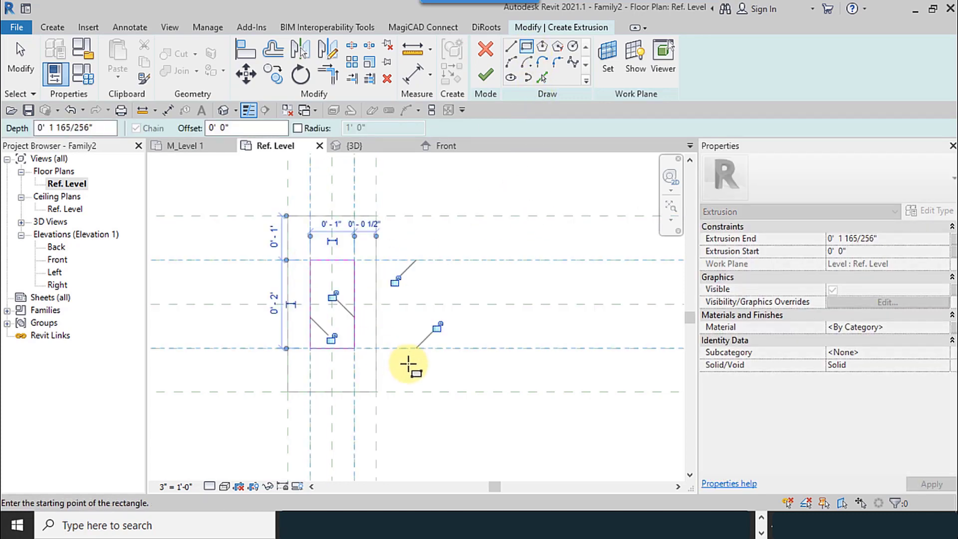
- Lock all four sides of the sketched rectangle to the inner reference planes
click(334, 294)
click(332, 338)
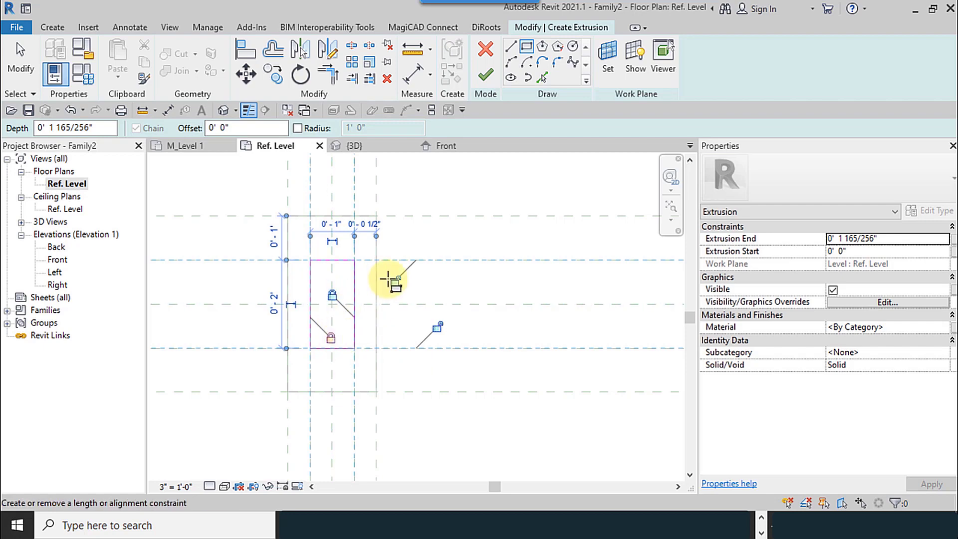
click(437, 326)
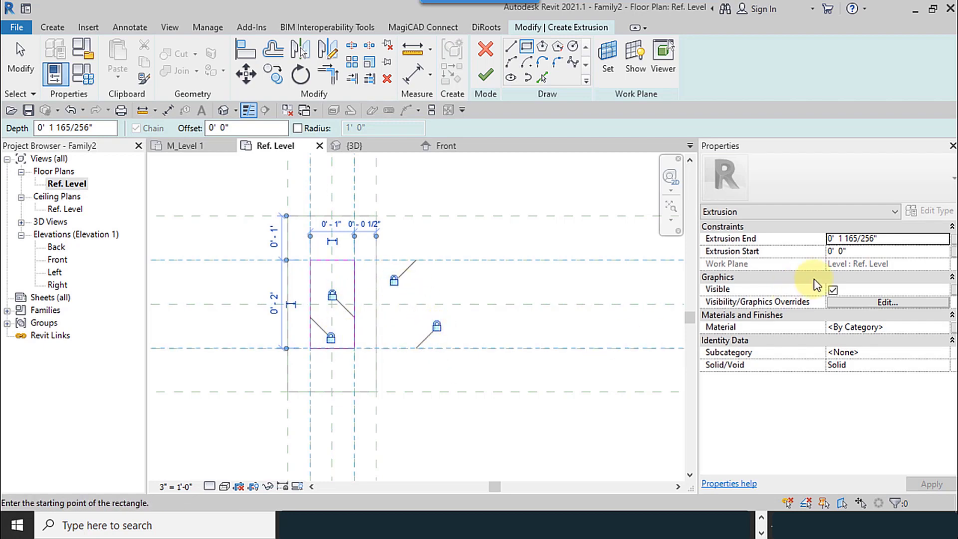
- Set the Extrusion End to 2" and finish the inner extrusion
click(864, 239)
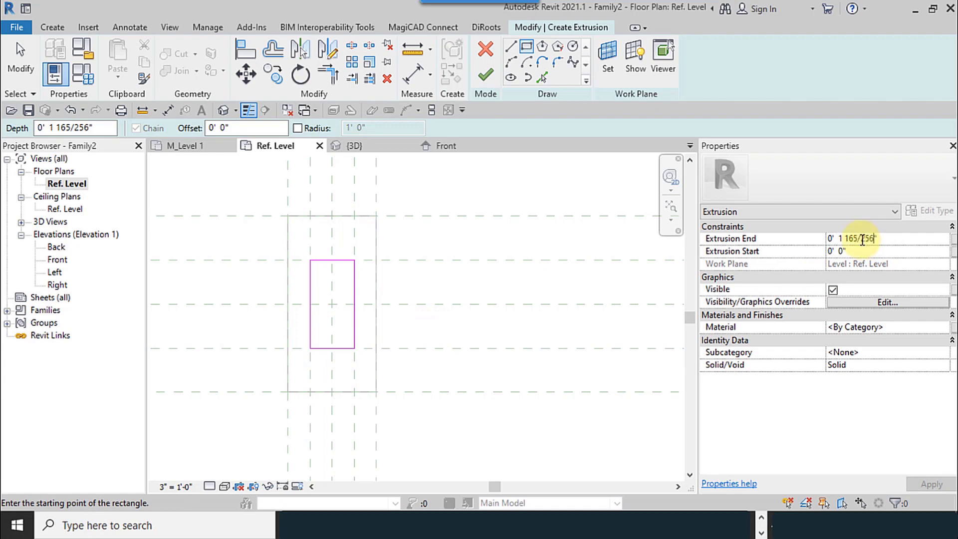
drag(873, 239, 813, 245)
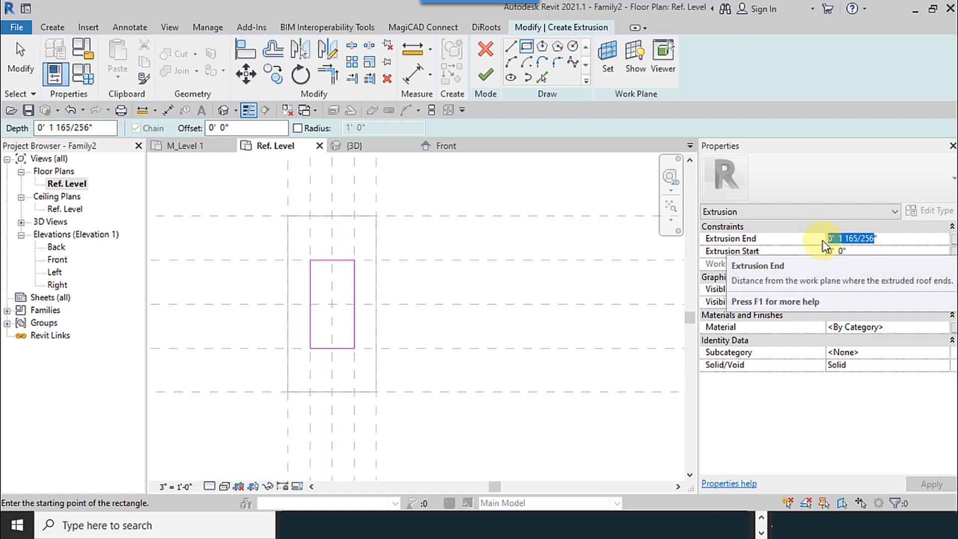
text(2)
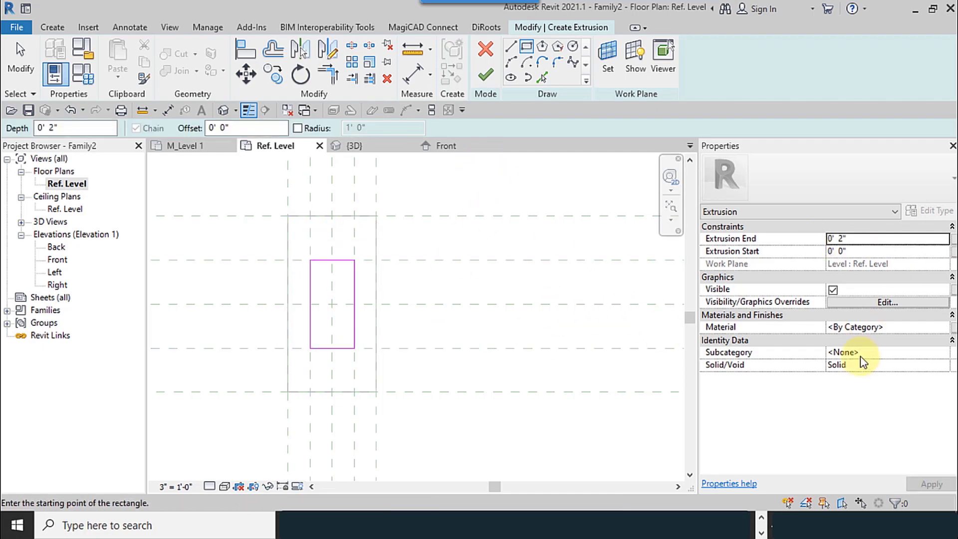
click(483, 75)
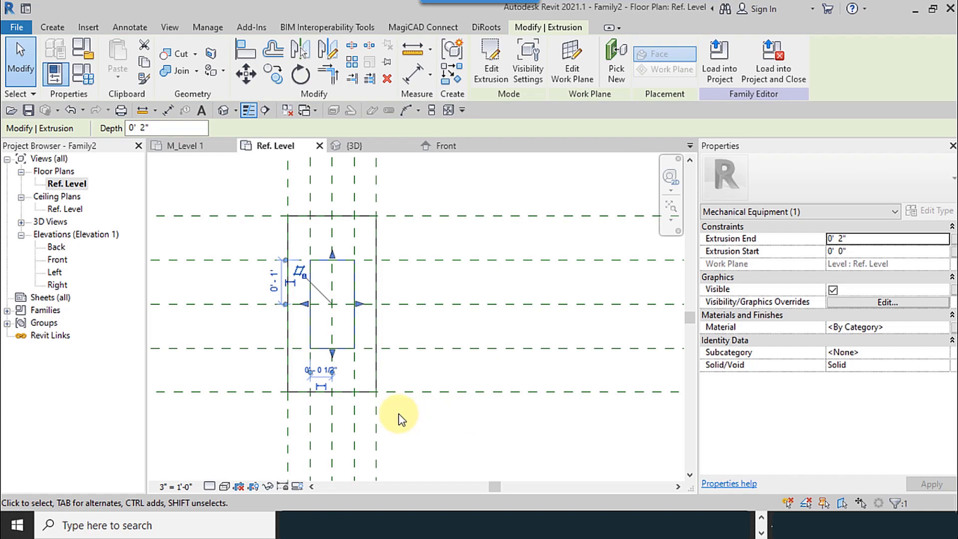
- In the Front elevation, stretch the inner extrusion's lower end below the block to an Extrusion Start of about -0' 0 101/128"
scroll(225, 325, down, 3)
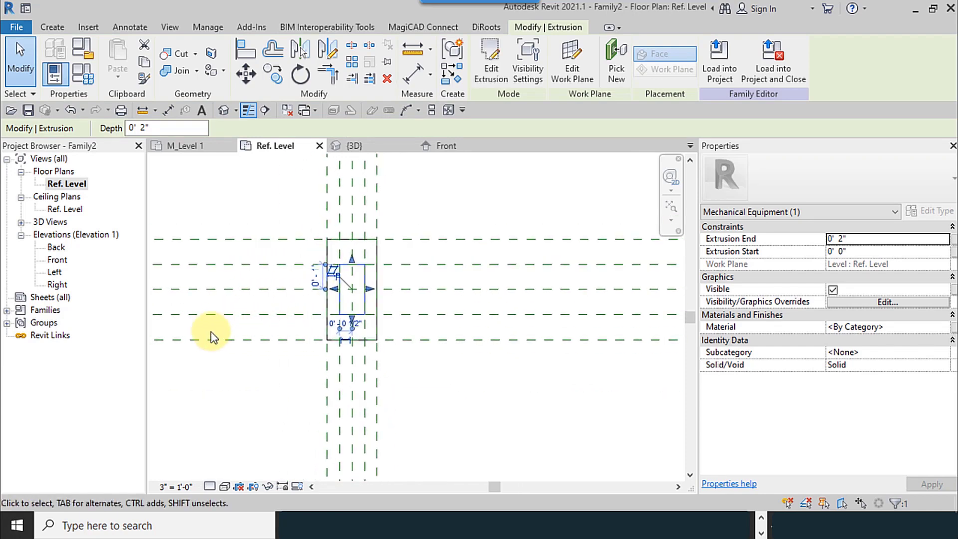
double_click(57, 260)
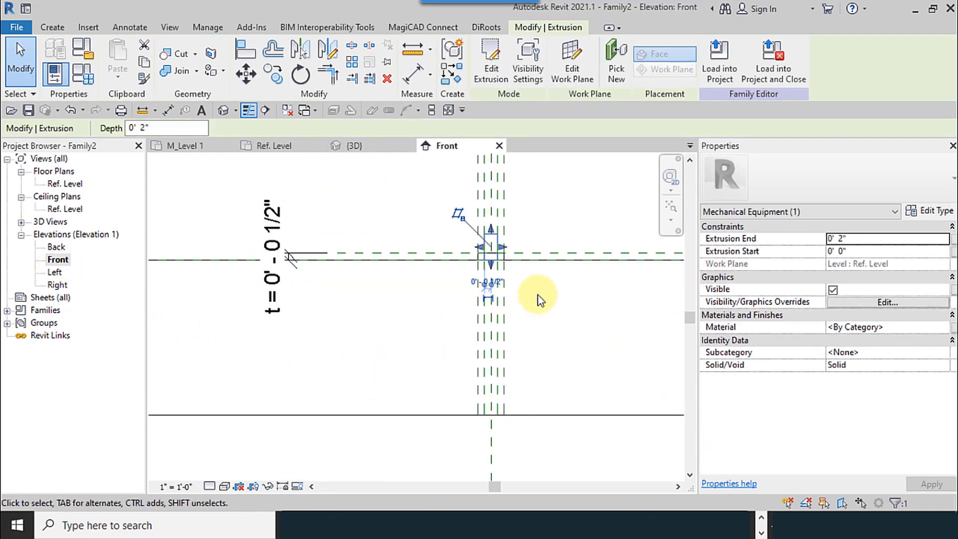
scroll(446, 293, up, 5)
middle_drag(439, 378, 410, 244)
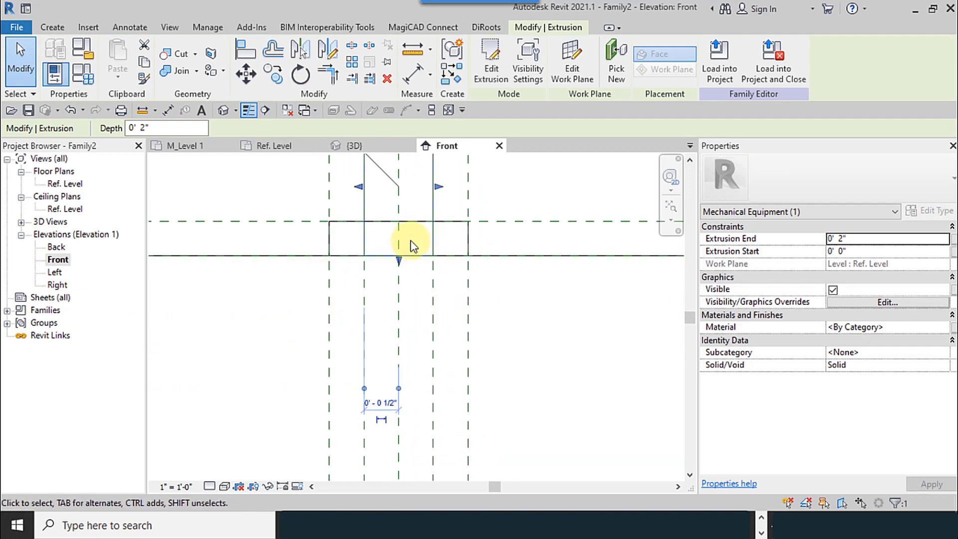
scroll(408, 285, down, 2)
drag(402, 276, 402, 308)
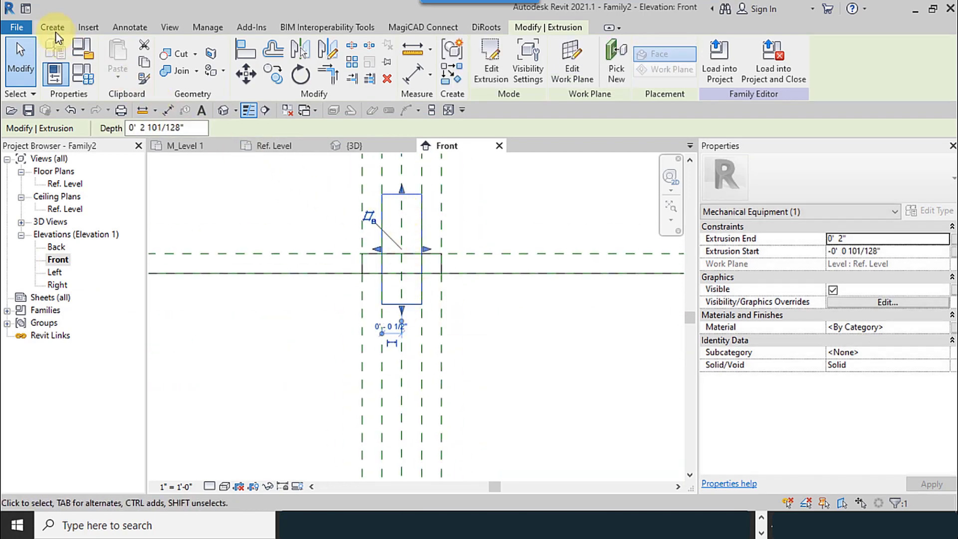
- Draw a horizontal reference plane about 11/16" below the host face line, crossing the lower part of the inner extrusion
click(56, 32)
click(747, 59)
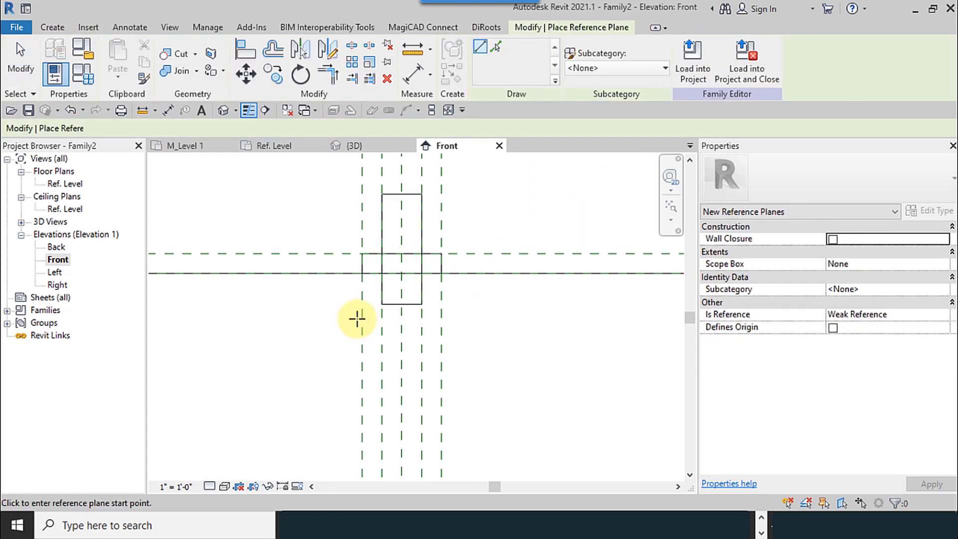
scroll(341, 318, up, 2)
click(298, 290)
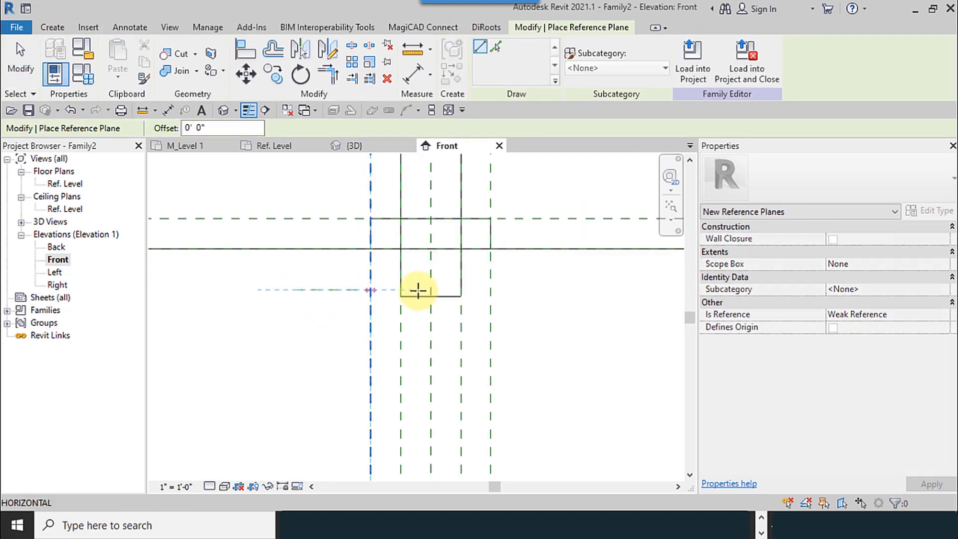
click(597, 289)
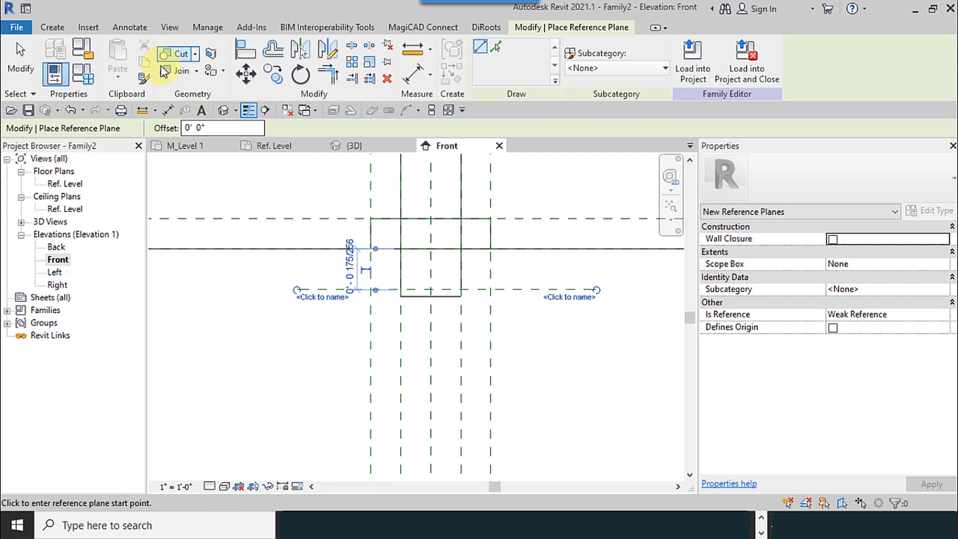
- Place an aligned dimension between the host face line and the new lower reference plane
click(168, 110)
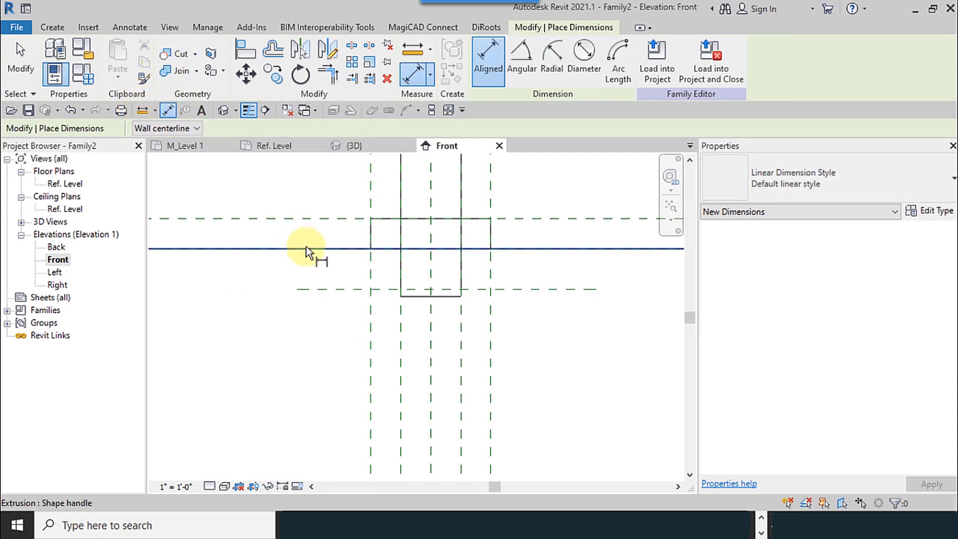
click(306, 248)
scroll(284, 366, down, 3)
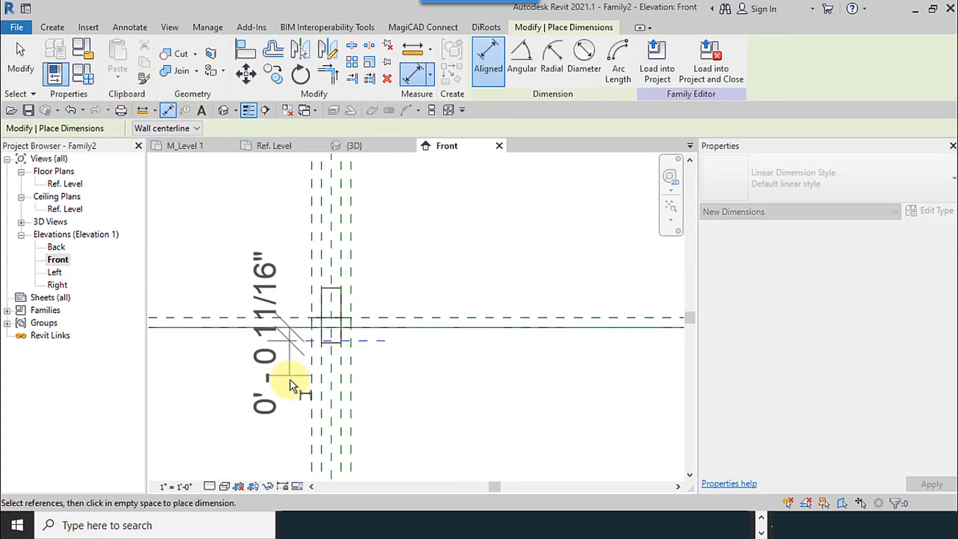
click(263, 435)
click(20, 59)
- Set the Front elevation's view scale to 3" = 1'-0"
scroll(167, 294, up, 1)
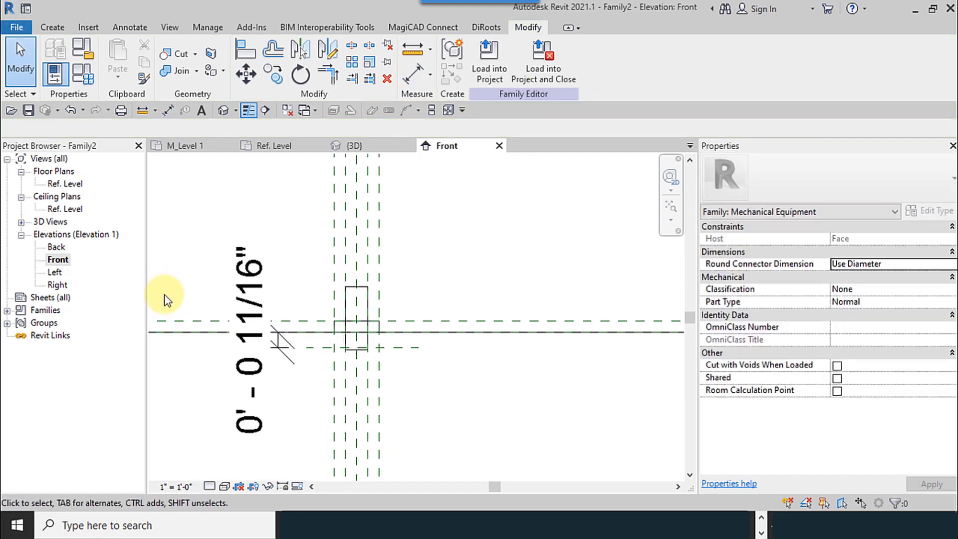
middle_drag(193, 304, 285, 245)
scroll(322, 263, up, 2)
scroll(359, 268, up, 1)
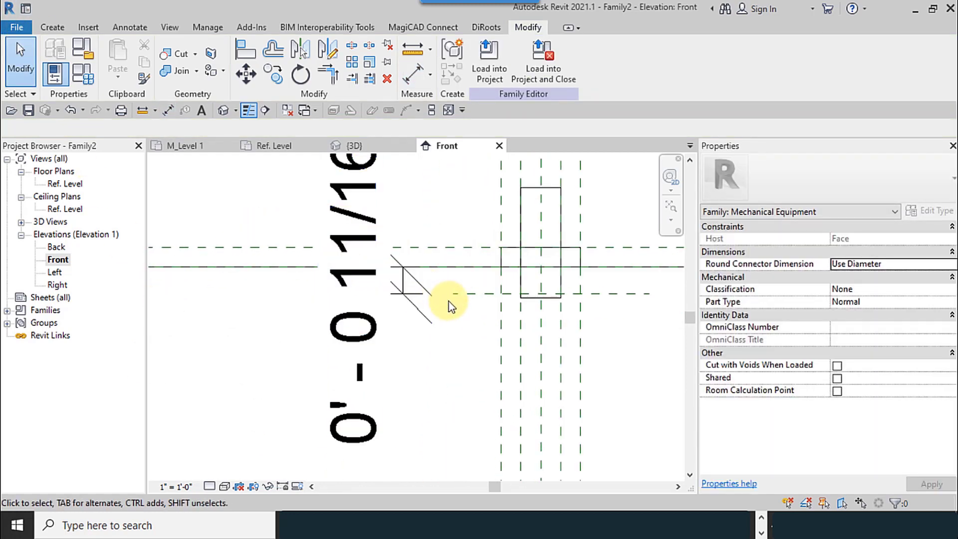
click(178, 487)
click(212, 84)
scroll(395, 278, up, 1)
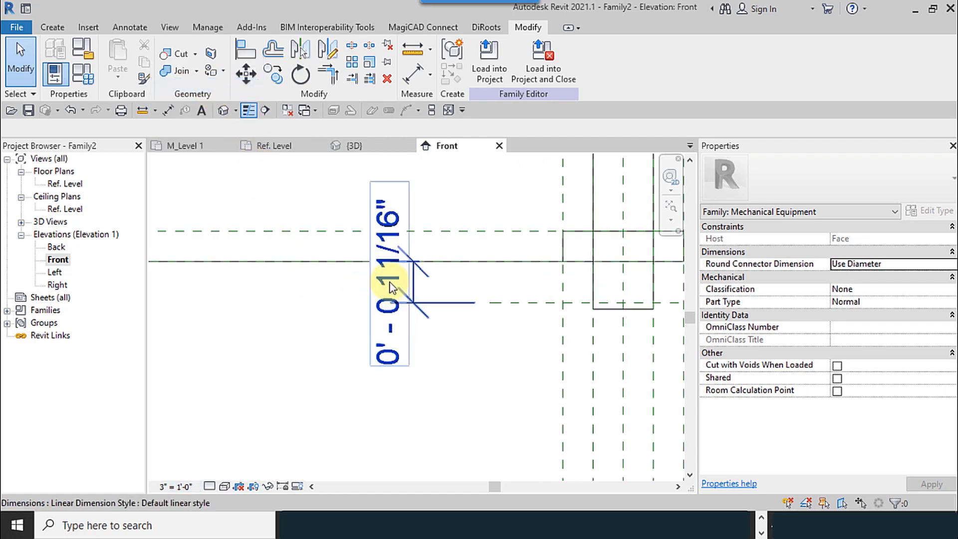
- Set the distance between the host face line and the lower reference plane to 1/2"
click(393, 239)
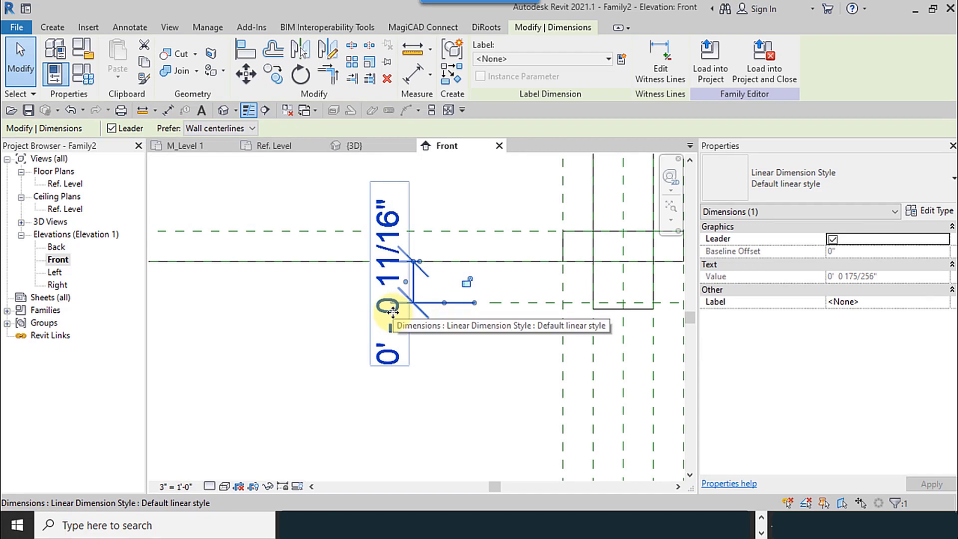
click(526, 322)
click(525, 304)
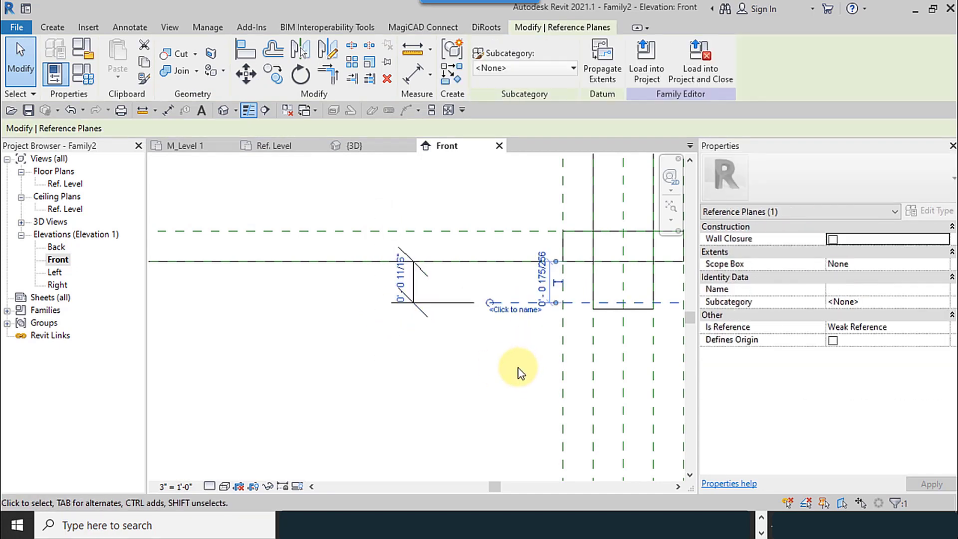
click(417, 277)
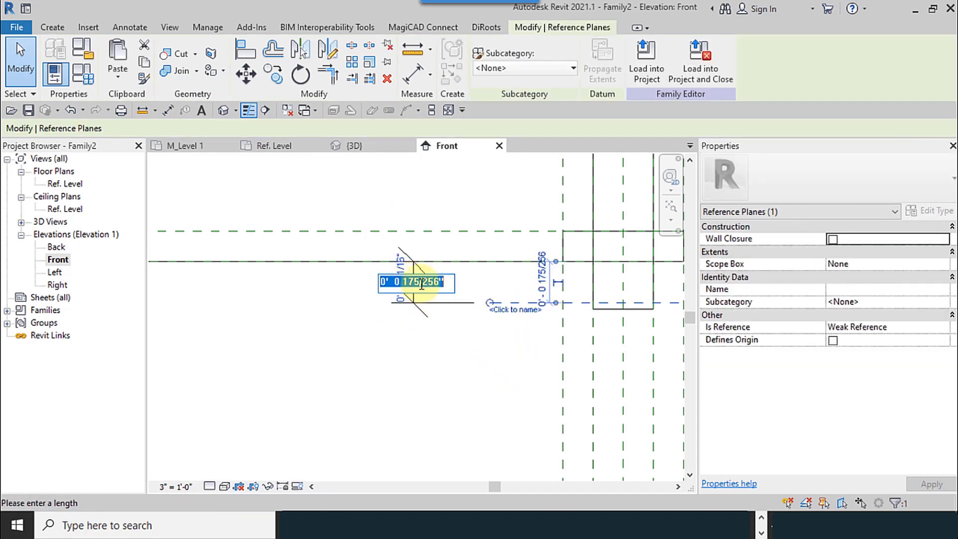
double_click(432, 281)
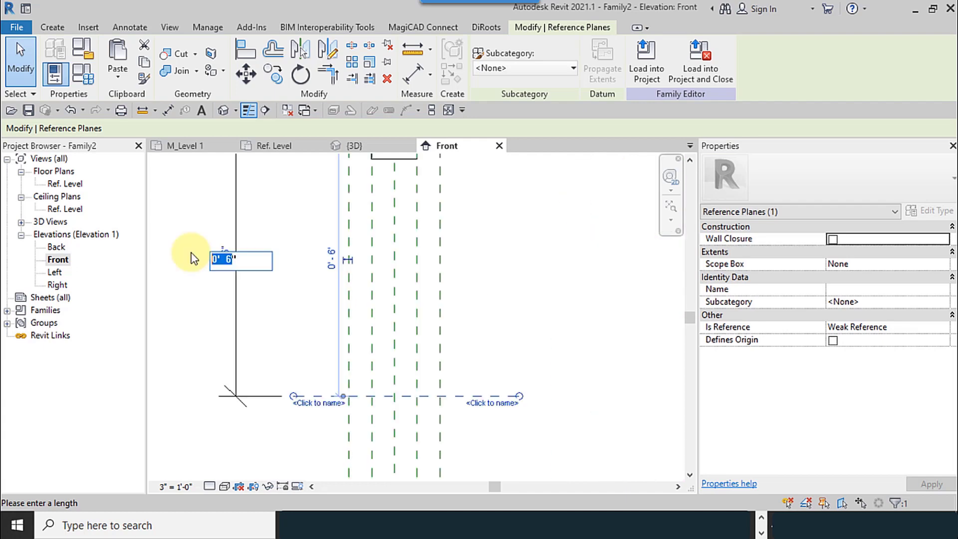
text(1/2")
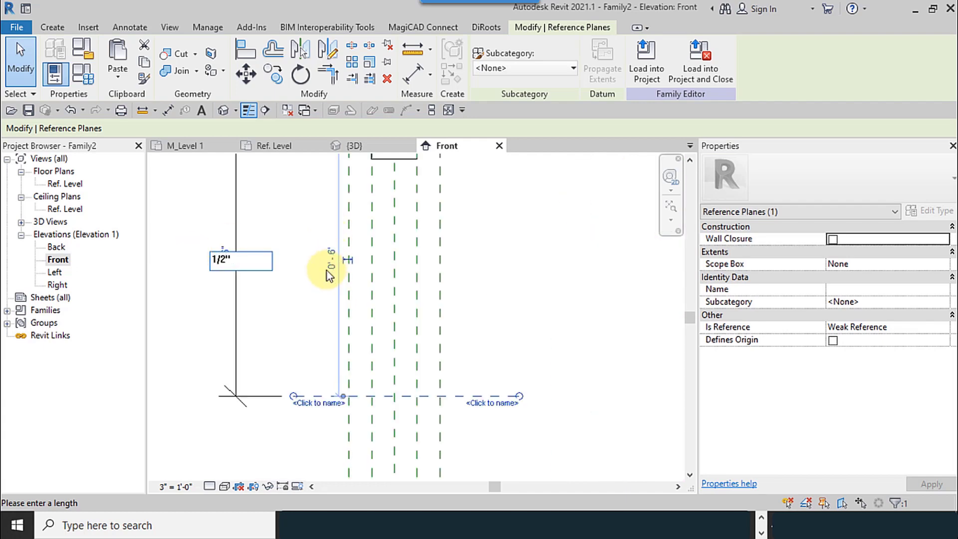
key(Return)
scroll(303, 290, down, 2)
middle_drag(285, 241, 280, 334)
scroll(324, 278, up, 4)
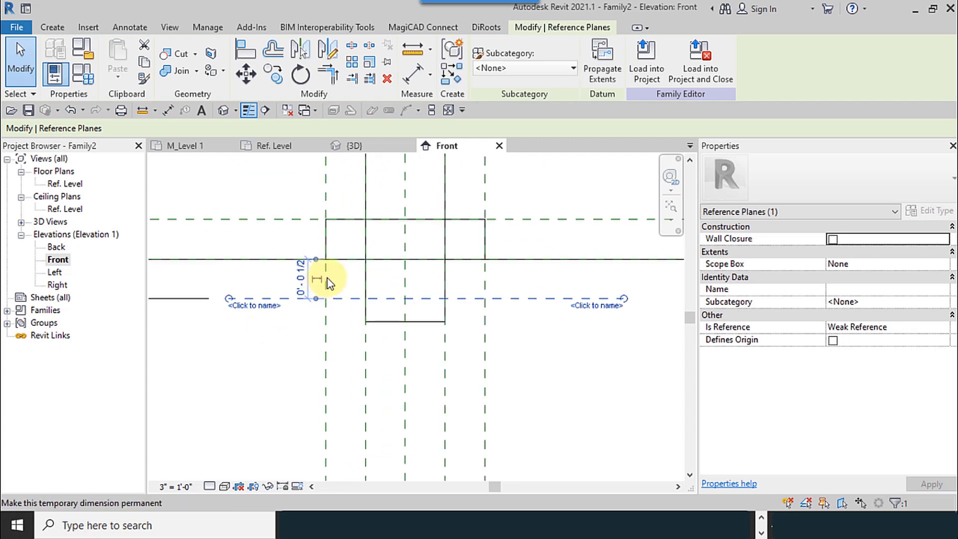
- Stretch the inner extrusion's lower end to the lower reference plane and its upper end to the host face line
scroll(541, 363, down, 2)
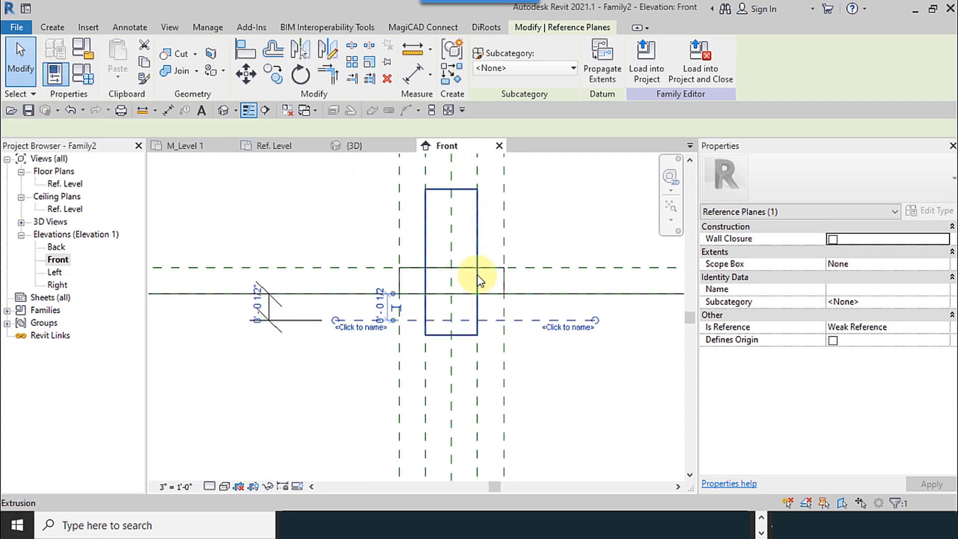
click(478, 280)
drag(452, 341, 451, 320)
drag(453, 187, 452, 293)
click(569, 380)
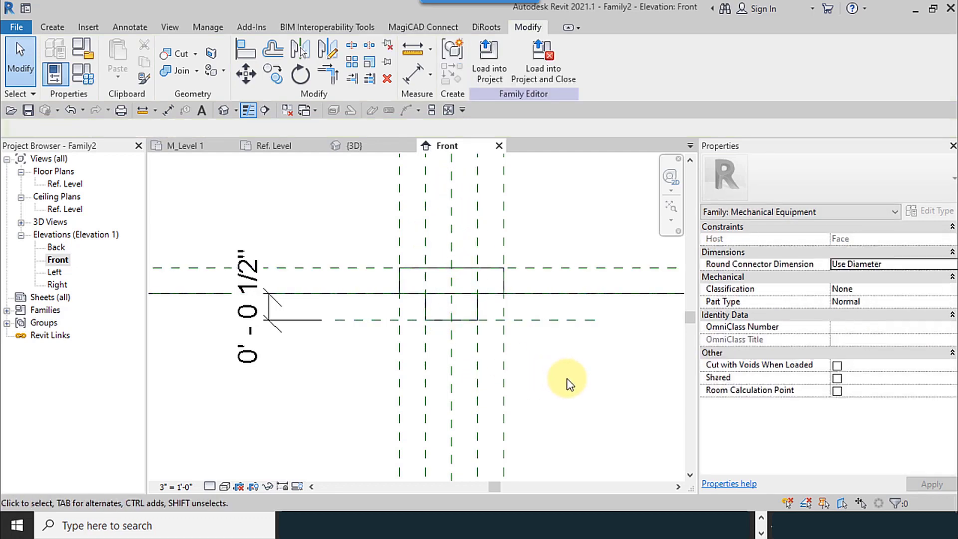
scroll(438, 316, up, 5)
scroll(489, 338, down, 4)
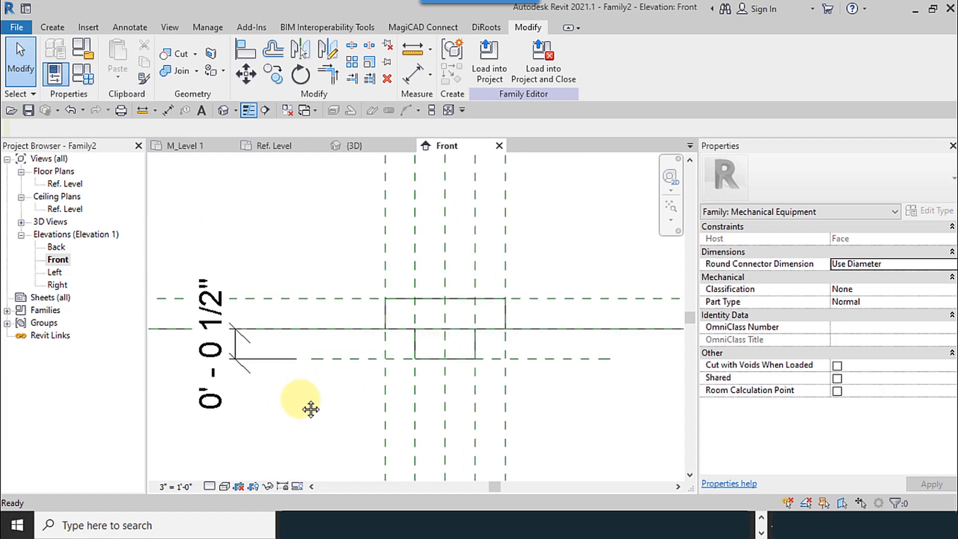